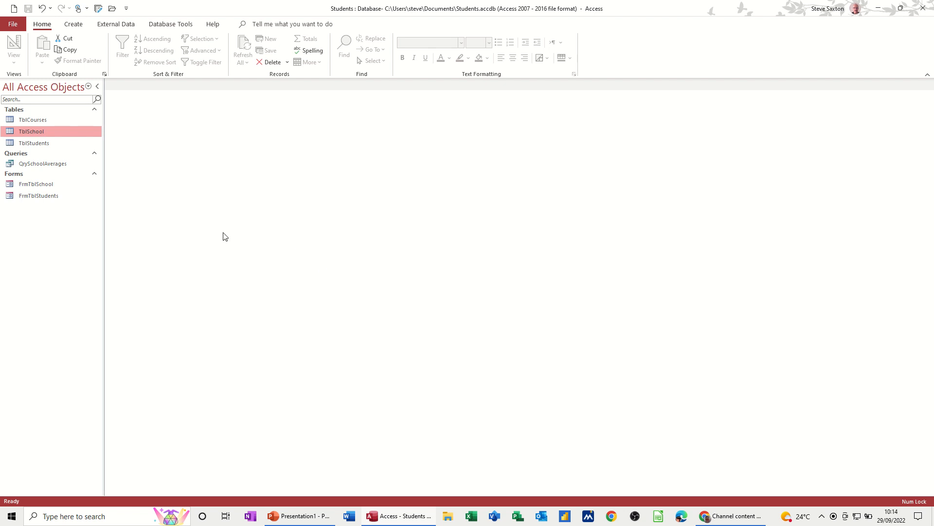
Open the TblCourses, TblSchool and TblStudents tables, the QrySchoolAverages query, and the FrmTblSchool and FrmTblStudents forms to review their contents.
{"action": "left_click", "coordinate": [28, 121]}
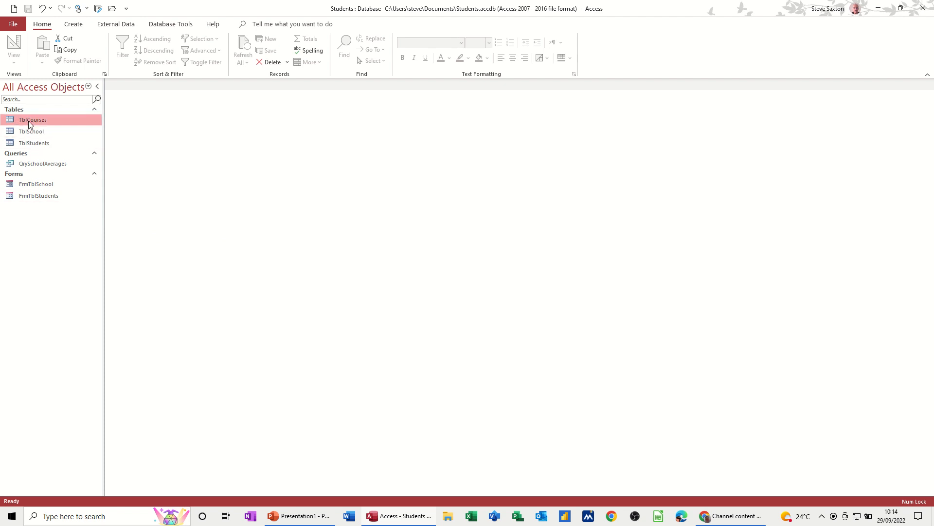
{"action": "double_click", "coordinate": [28, 120]}
{"action": "left_click", "coordinate": [36, 132]}
{"action": "double_click", "coordinate": [36, 132]}
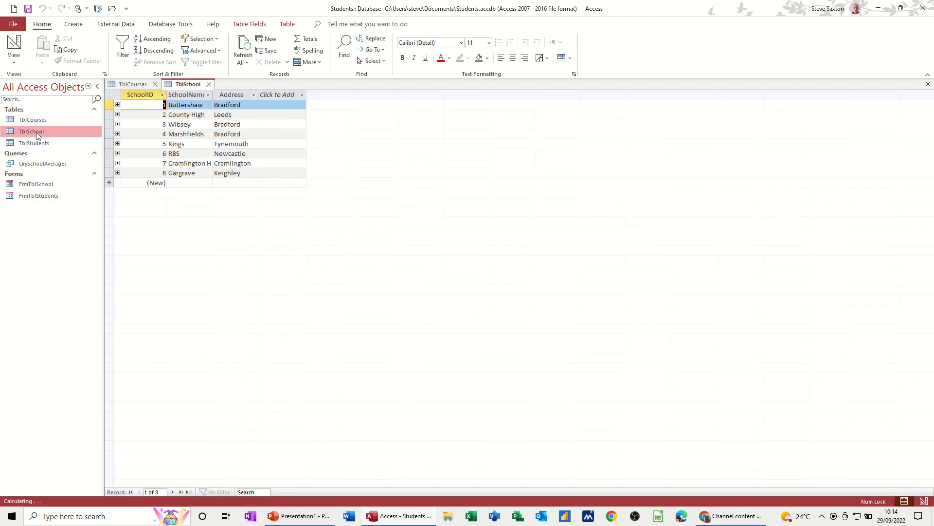
{"action": "left_click", "coordinate": [40, 144]}
{"action": "double_click", "coordinate": [40, 144]}
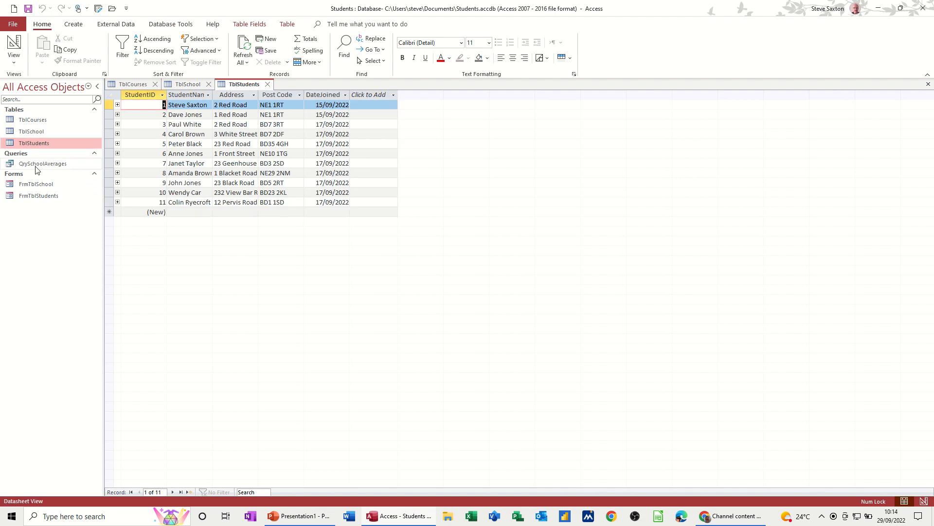
{"action": "double_click", "coordinate": [38, 164]}
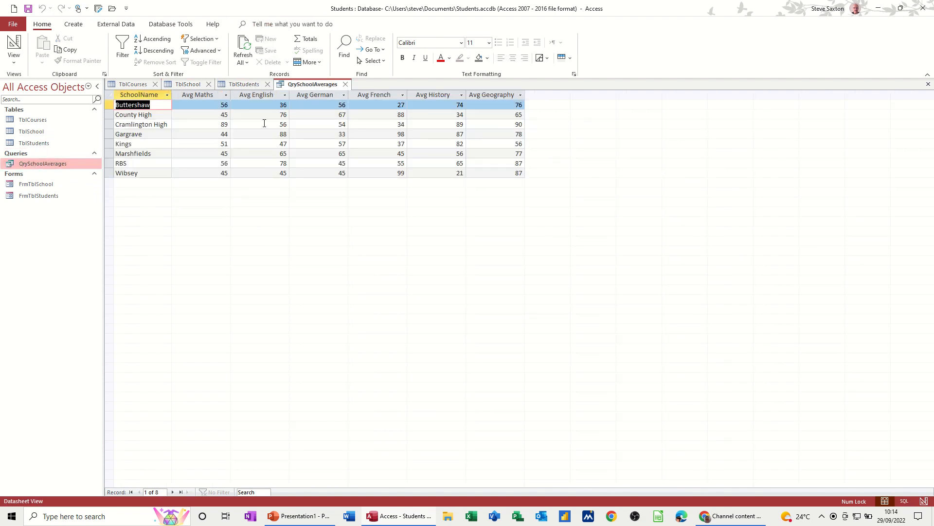
{"action": "double_click", "coordinate": [46, 184]}
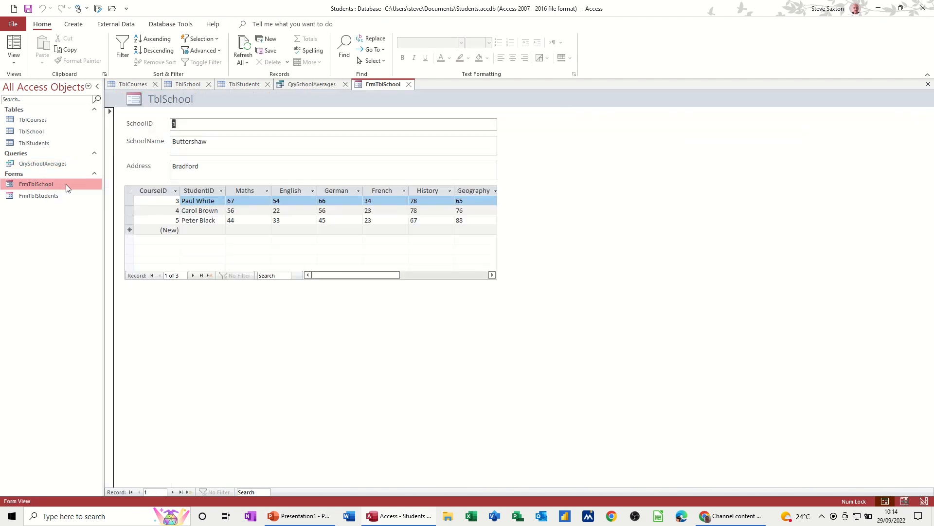
{"action": "left_click", "coordinate": [45, 197]}
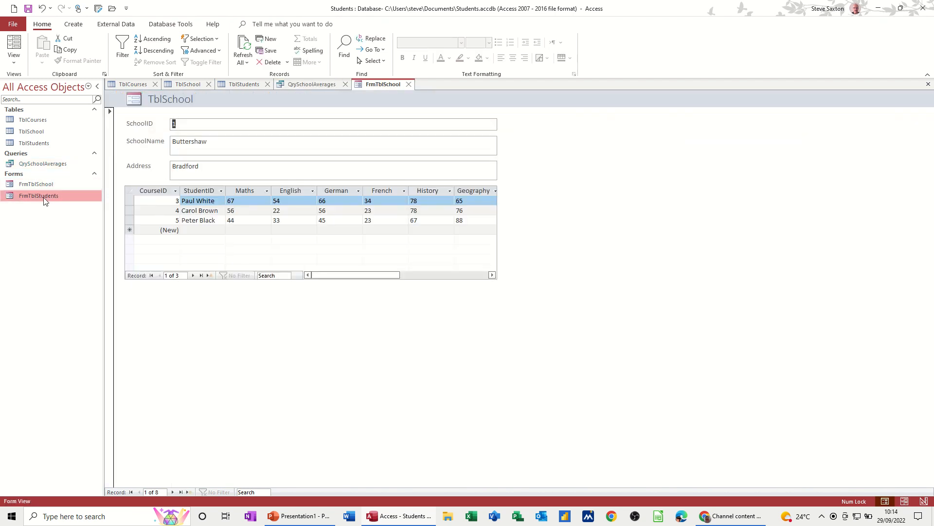
{"action": "double_click", "coordinate": [44, 199]}
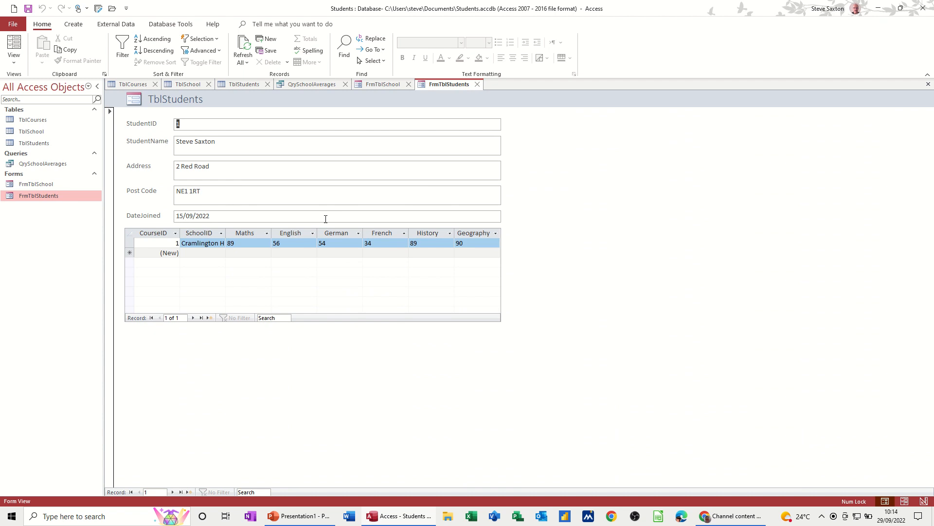
Close all the open forms, the query and the tables.
{"action": "left_click", "coordinate": [476, 85]}
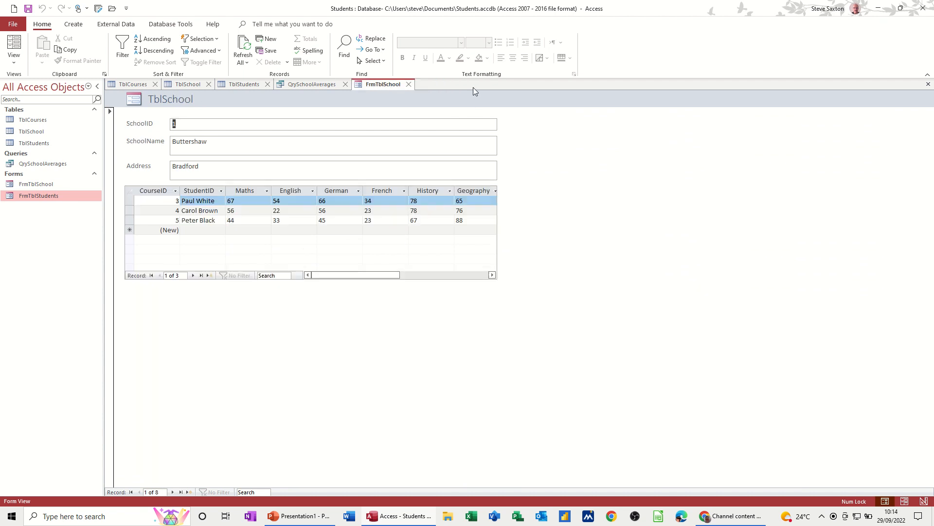
{"action": "left_click", "coordinate": [408, 85]}
{"action": "left_click", "coordinate": [345, 84]}
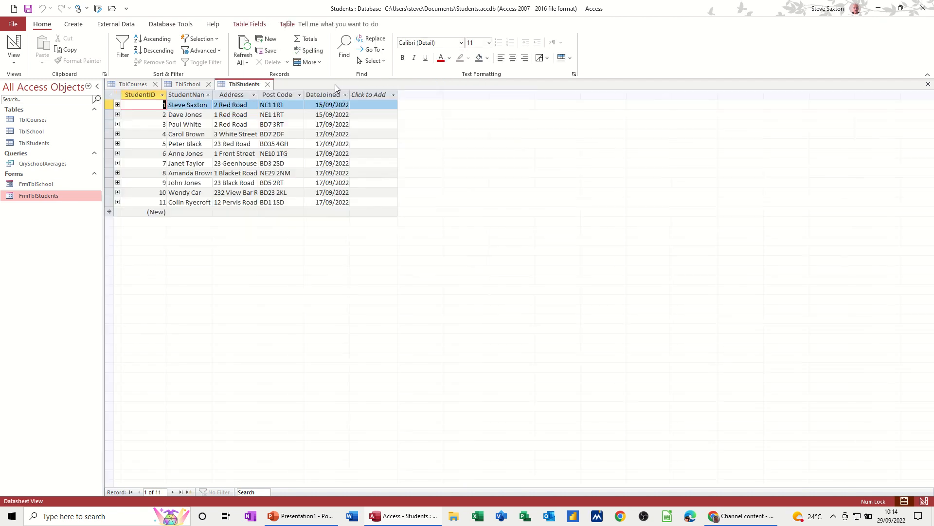
{"action": "left_click", "coordinate": [267, 85]}
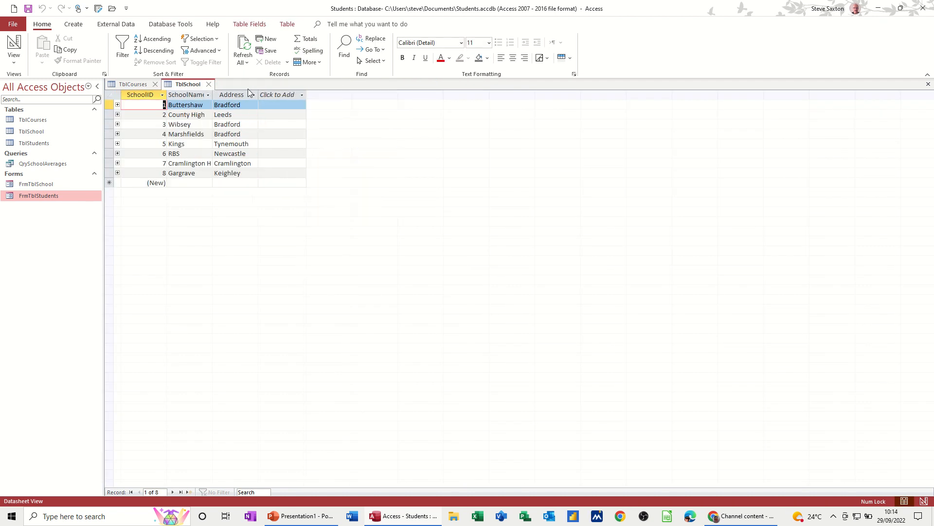
{"action": "left_click", "coordinate": [210, 84]}
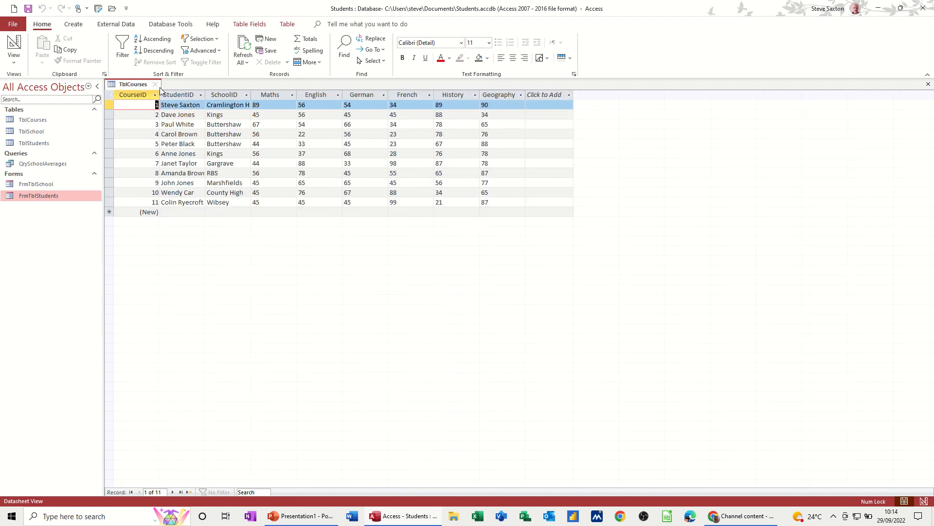
{"action": "left_click", "coordinate": [156, 85]}
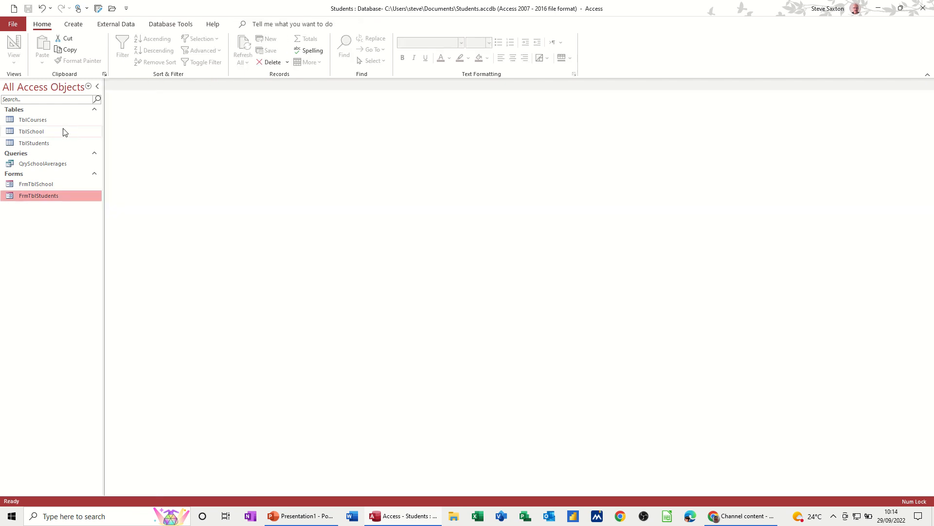
Create a new query in design view with the TblCourses and TblSchool tables, placing TblSchool to the left and spacing them apart.
{"action": "left_click", "coordinate": [74, 23]}
{"action": "left_click", "coordinate": [153, 48]}
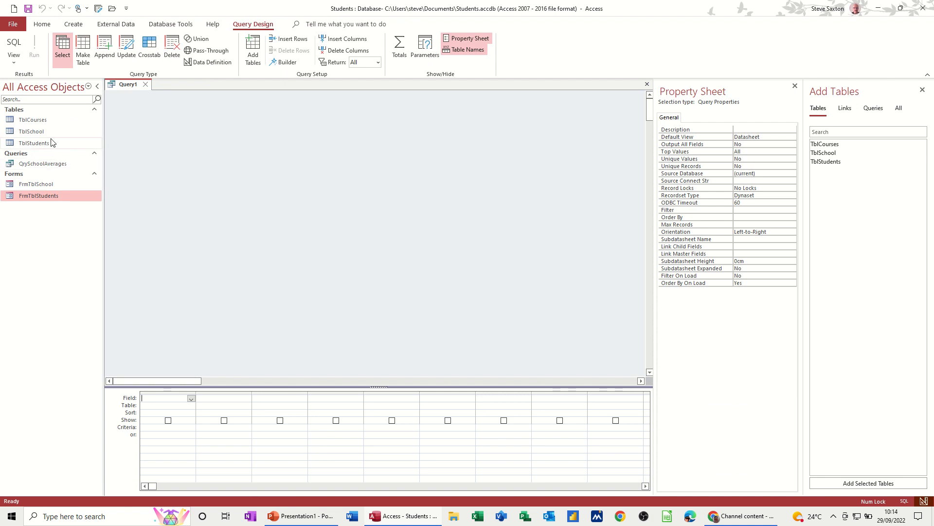
{"action": "left_click_drag", "start_coordinate": [41, 126], "coordinate": [288, 151]}
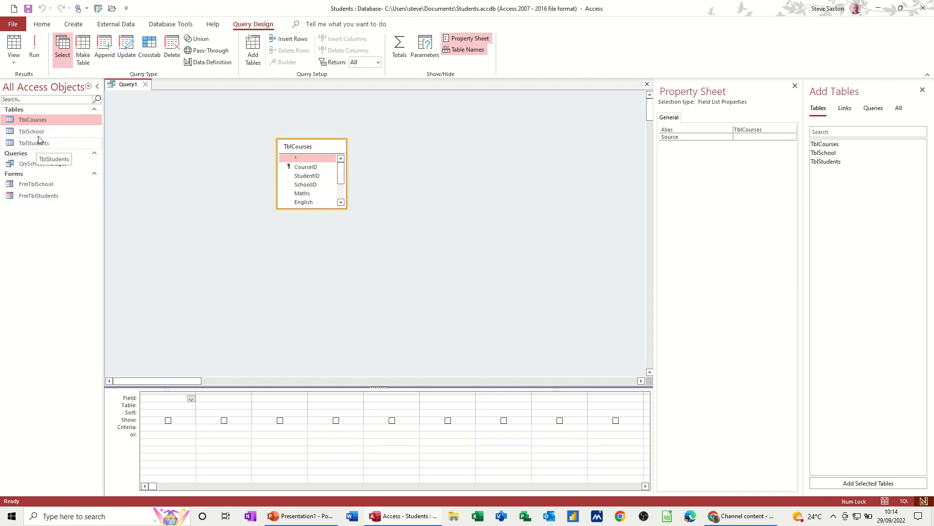
{"action": "left_click_drag", "start_coordinate": [42, 132], "coordinate": [182, 146]}
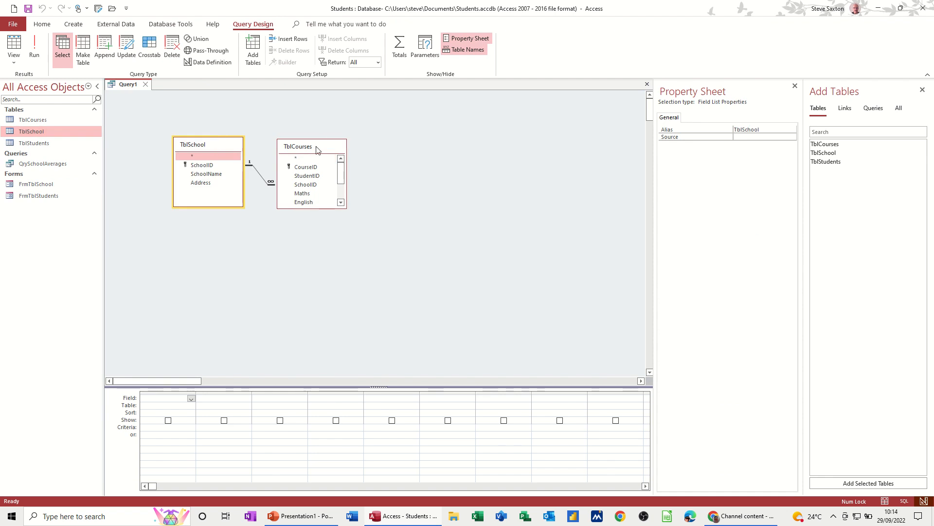
{"action": "left_click_drag", "start_coordinate": [316, 147], "coordinate": [409, 147]}
{"action": "left_click_drag", "start_coordinate": [226, 146], "coordinate": [273, 143]}
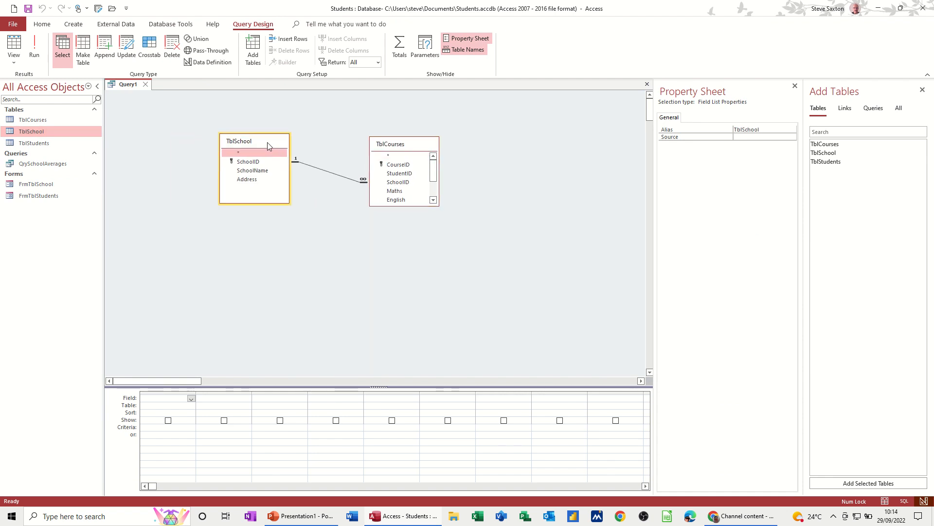
Add SchoolName and the TblCourses subject fields Maths through Geography to the query, leaving out the ID fields, and check its results.
{"action": "double_click", "coordinate": [253, 170]}
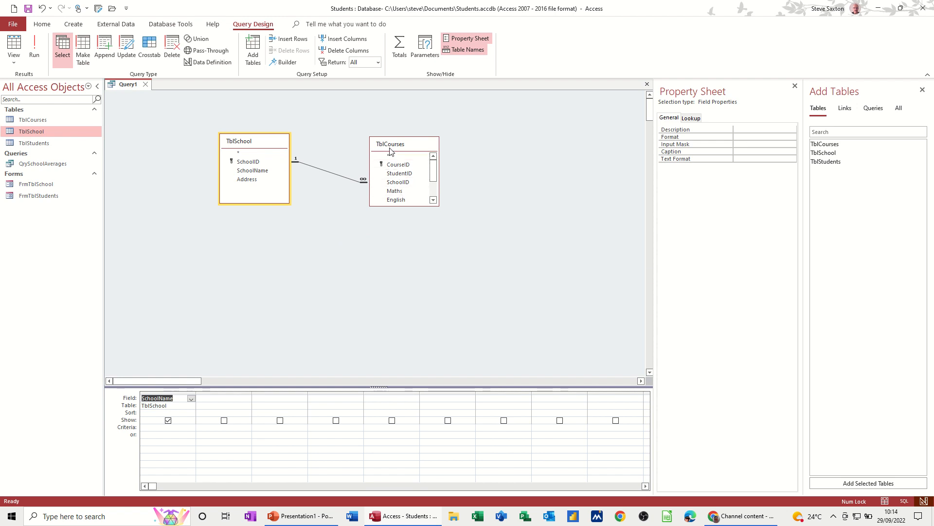
{"action": "double_click", "coordinate": [412, 145]}
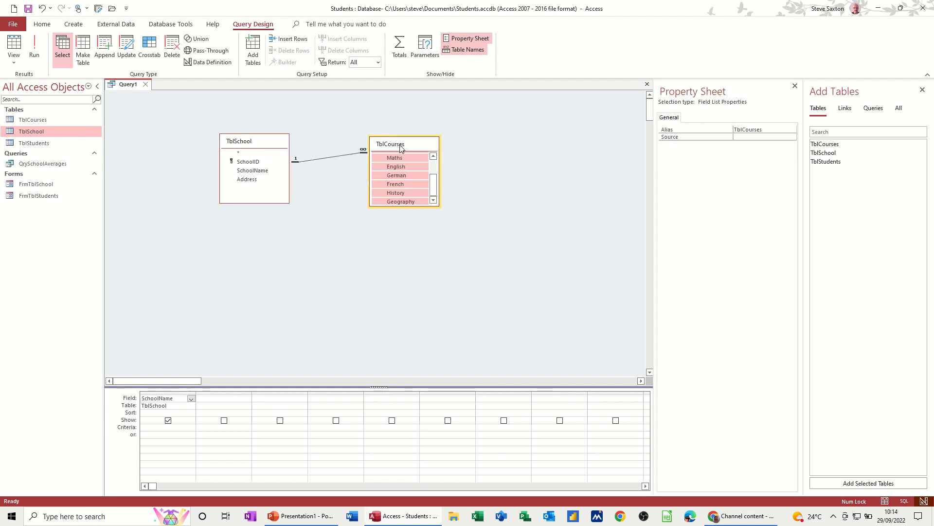
{"action": "left_click_drag", "start_coordinate": [407, 158], "coordinate": [331, 393]}
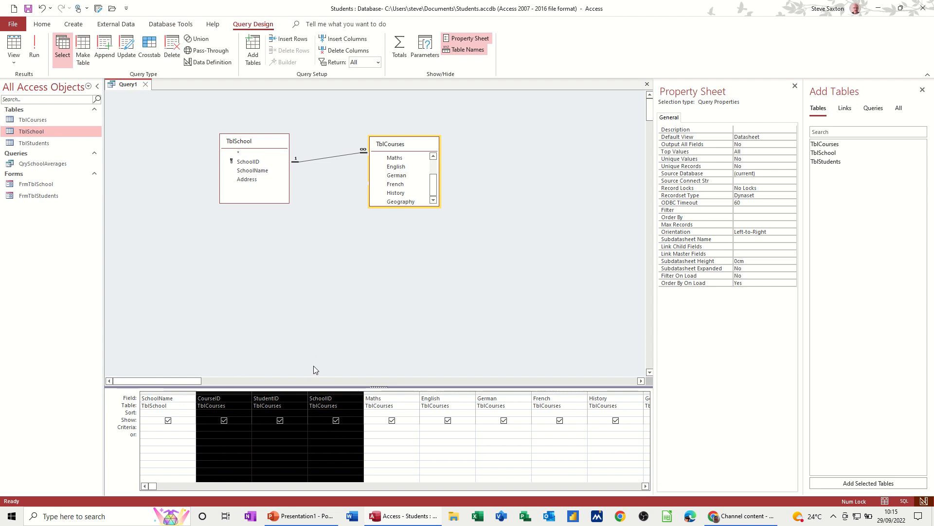
{"action": "key", "text": "Delete"}
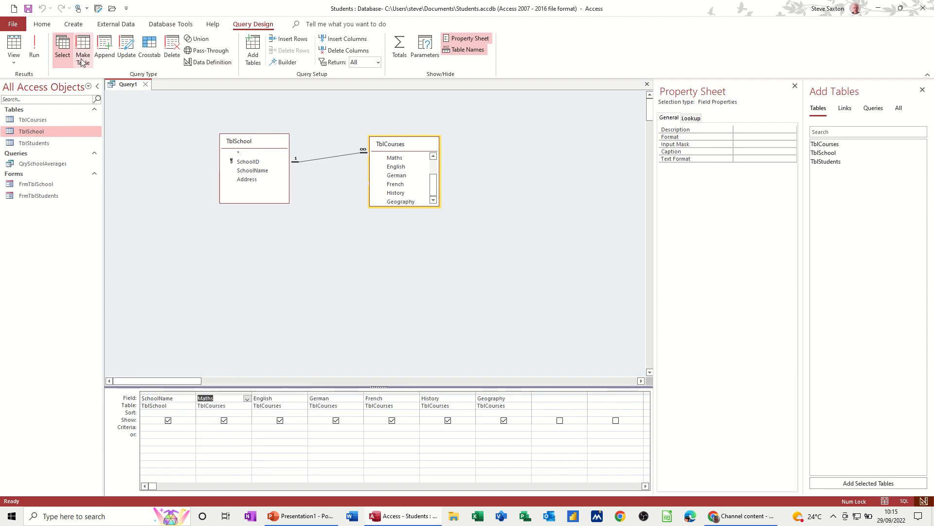
{"action": "left_click", "coordinate": [37, 45]}
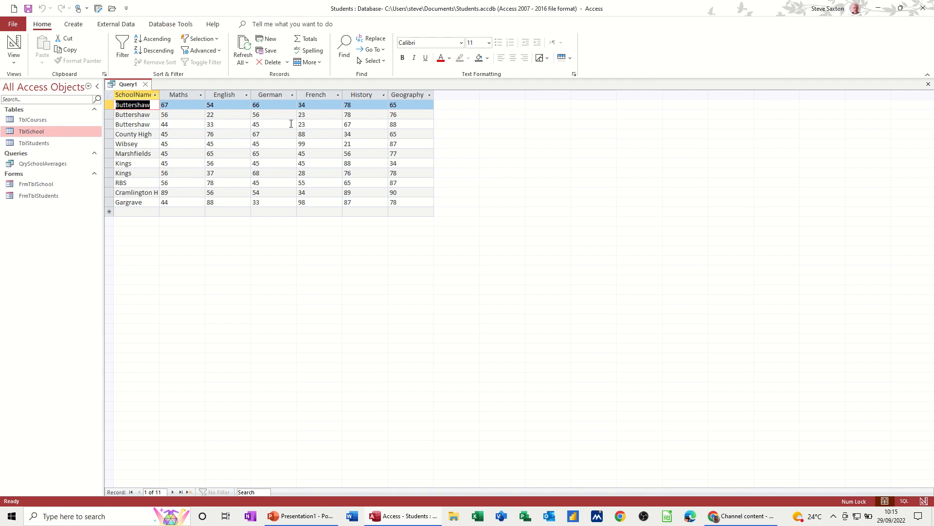
{"action": "left_click", "coordinate": [14, 47]}
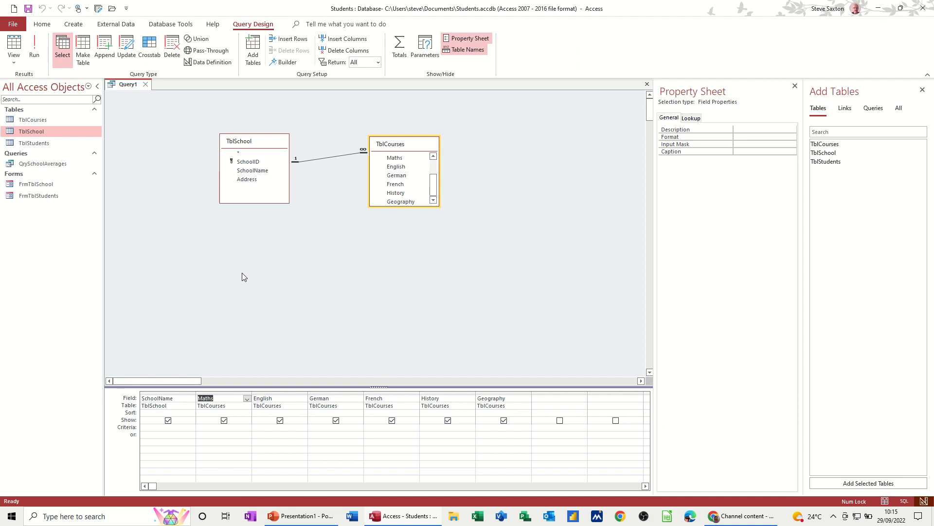
Set the SchoolName criteria to the parameter prompt [Enter the school].
{"action": "left_click", "coordinate": [145, 430]}
{"action": "type", "text": "[Enter t"}
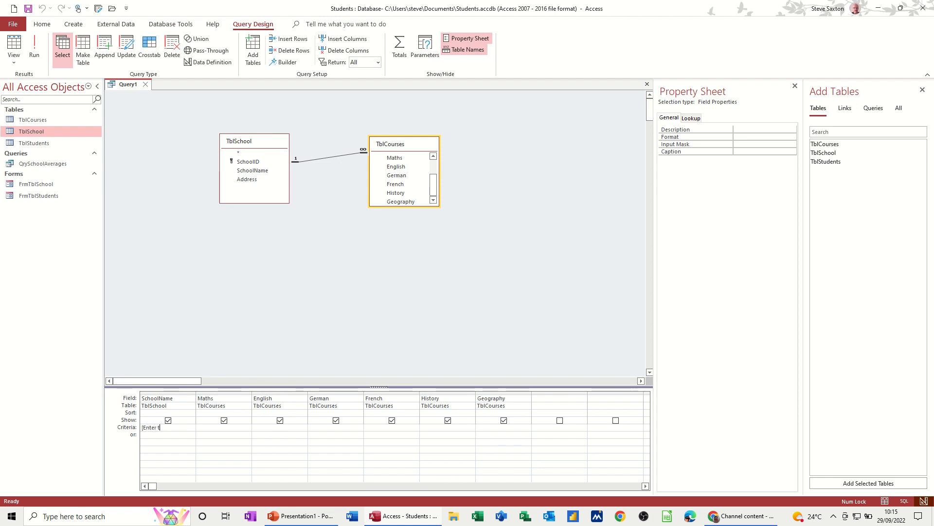
{"action": "type", "text": "he school"}
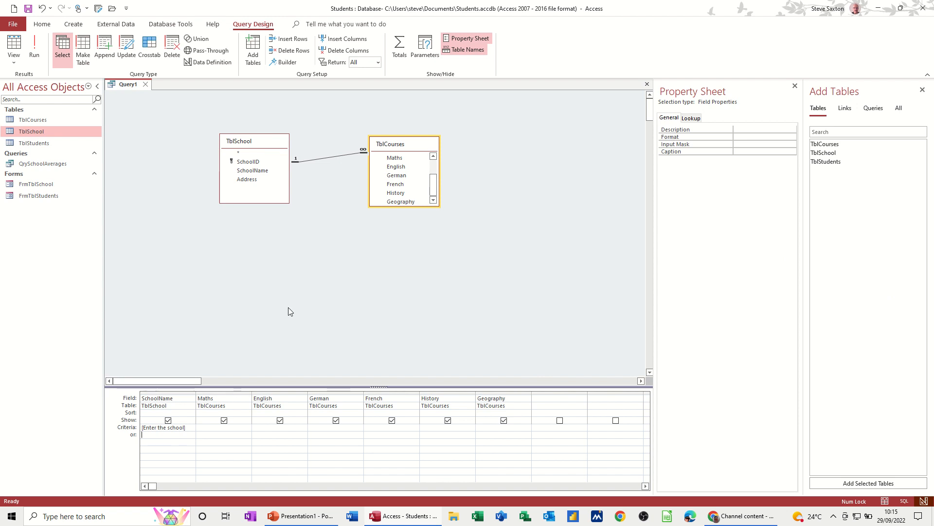
Run the query with Buttershaw as the school parameter value.
{"action": "left_click", "coordinate": [34, 47]}
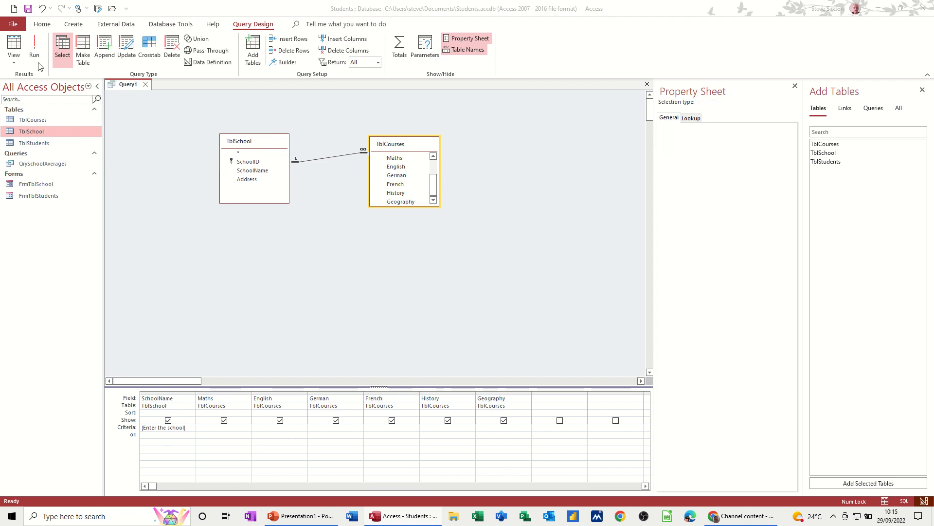
{"action": "left_click_drag", "start_coordinate": [430, 154], "coordinate": [200, 234]}
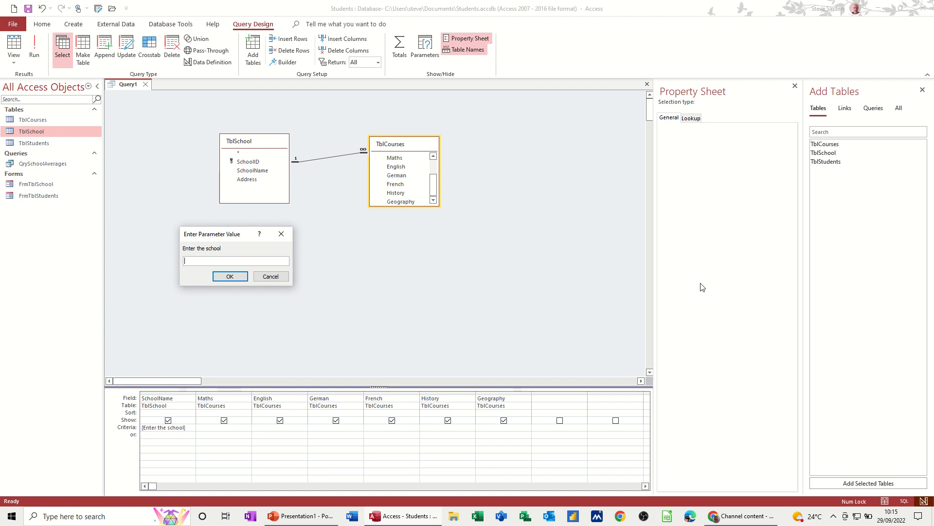
{"action": "type", "text": "Buttershaw"}
{"action": "left_click", "coordinate": [236, 276]}
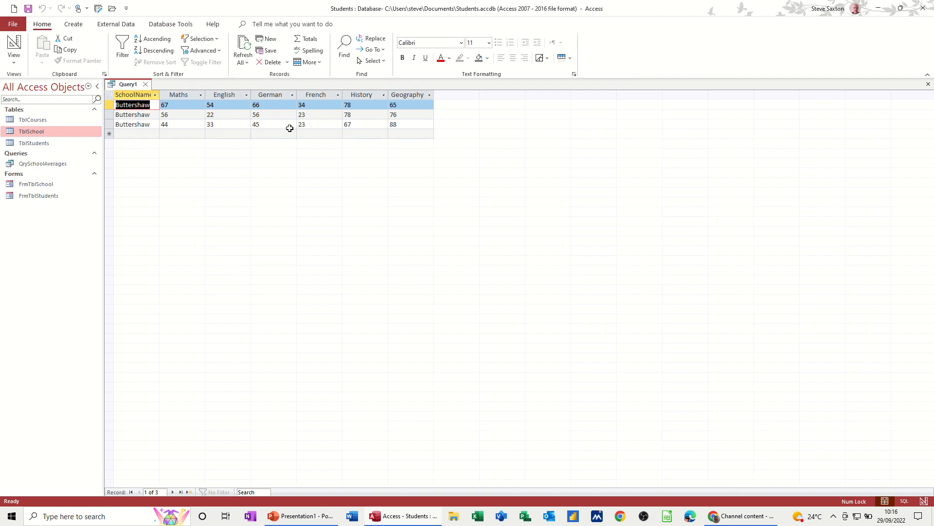
Save the query as QrySchoolResults and close it.
{"action": "left_click", "coordinate": [28, 9]}
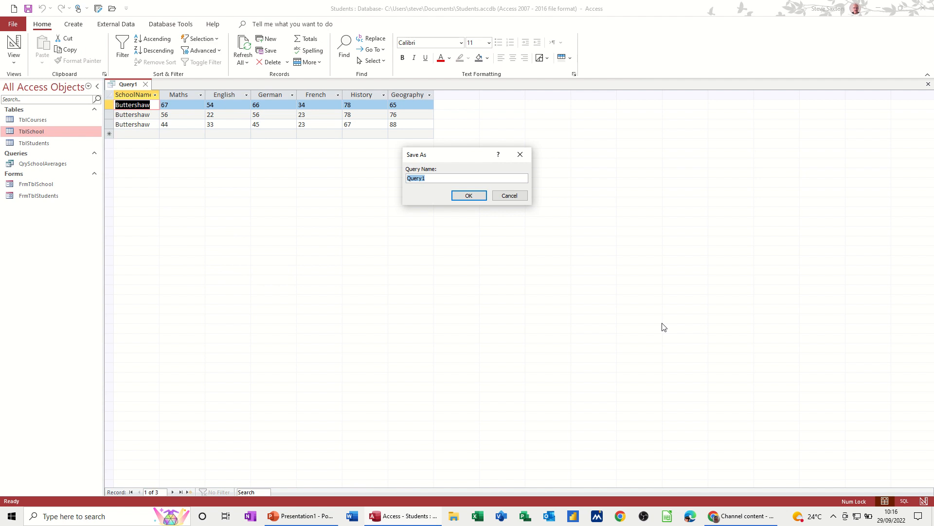
{"action": "type", "text": "Q"}
{"action": "left_click", "coordinate": [471, 199]}
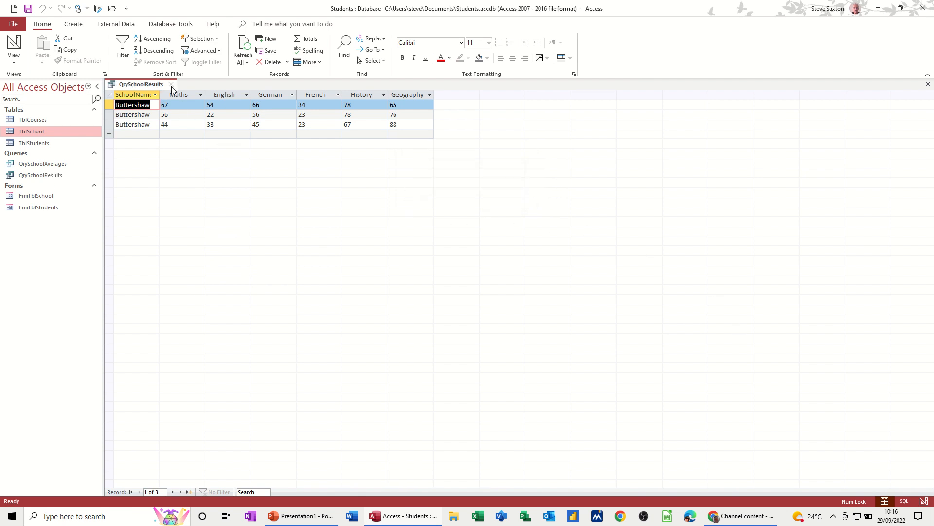
{"action": "left_click", "coordinate": [171, 85]}
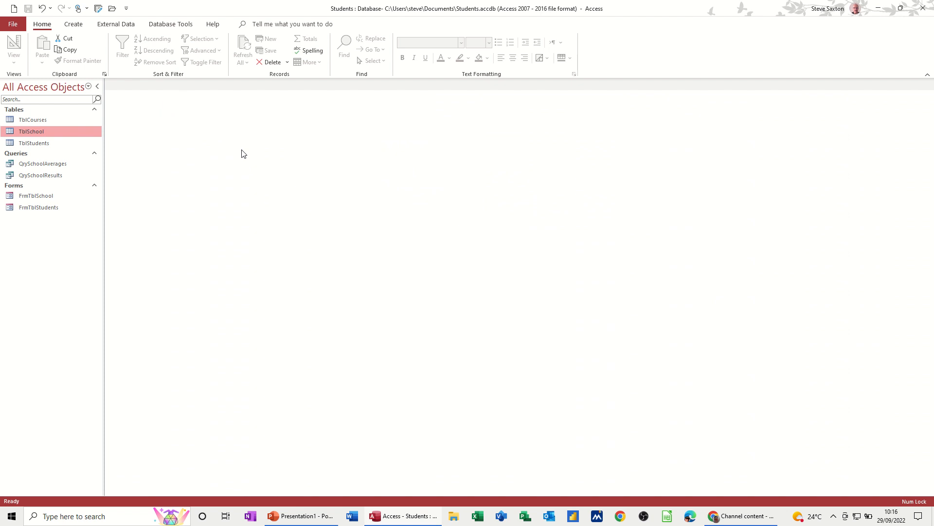
Start a Report Wizard report based on QrySchoolResults and include all of its fields.
{"action": "left_click", "coordinate": [47, 176]}
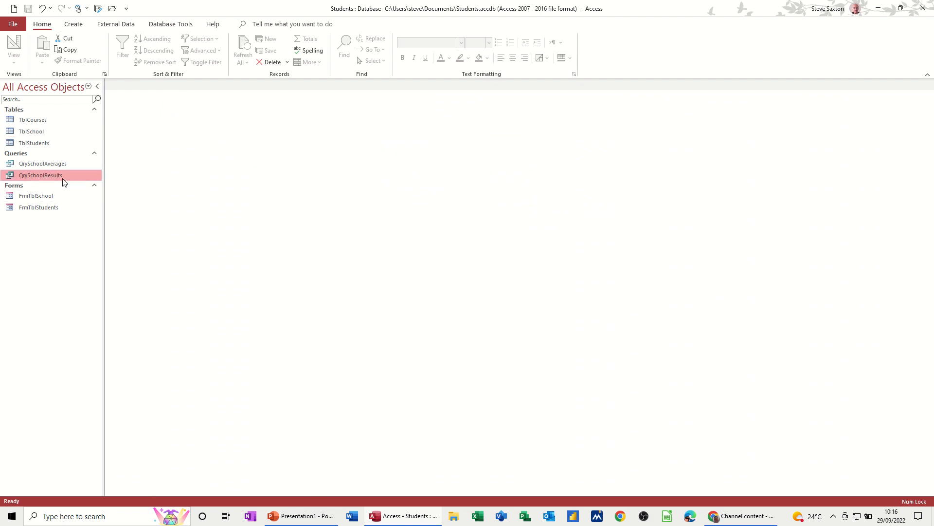
{"action": "left_click", "coordinate": [73, 24]}
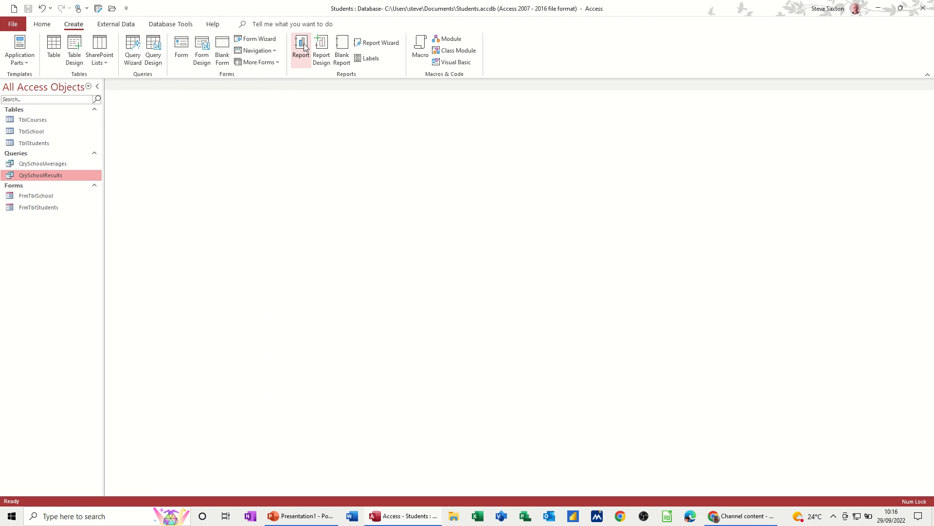
{"action": "left_click", "coordinate": [368, 43]}
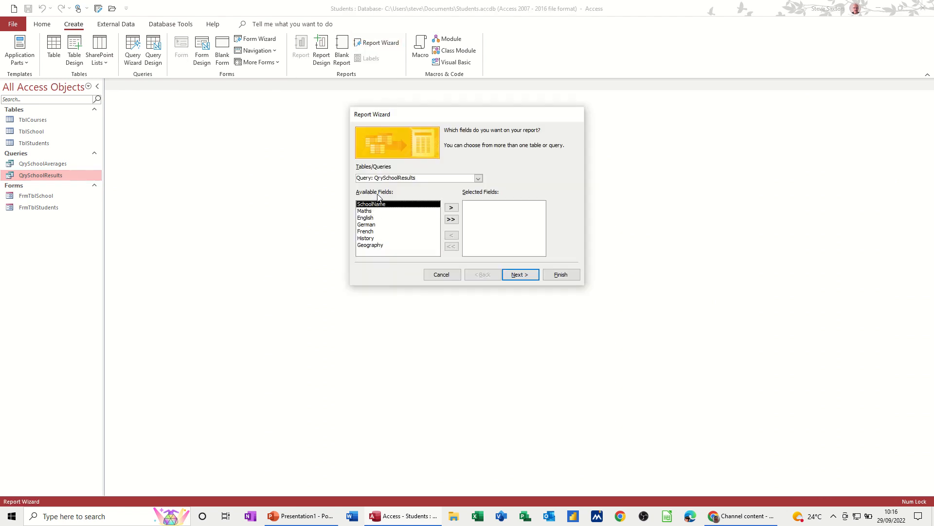
{"action": "left_click", "coordinate": [451, 219]}
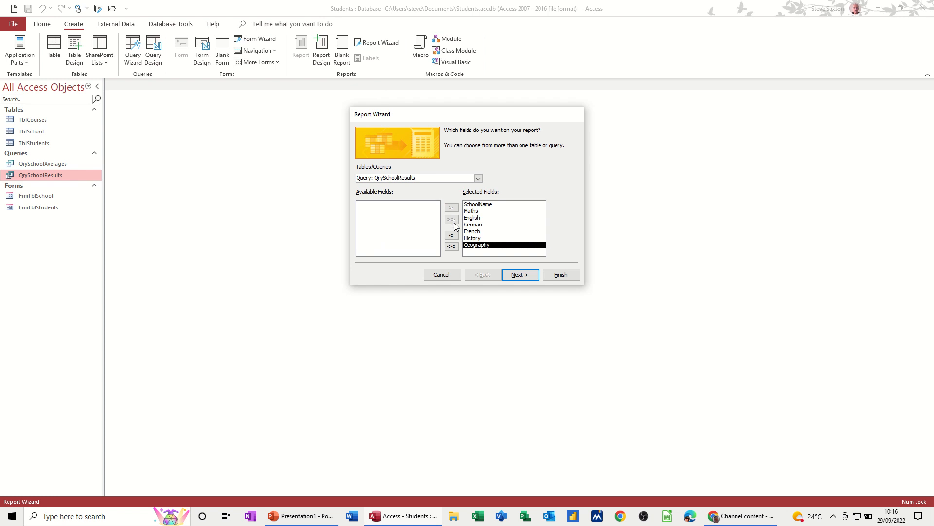
{"action": "left_click", "coordinate": [505, 276]}
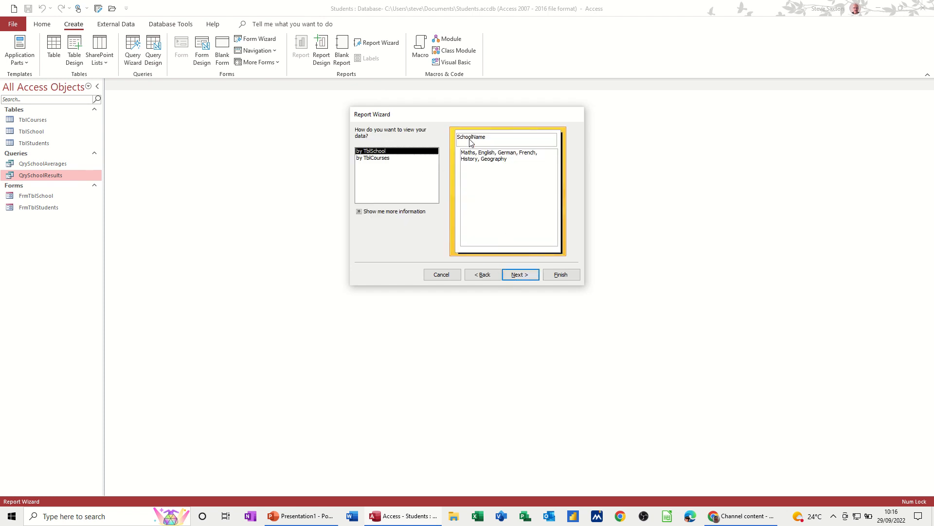
View the report data by TblSchool and continue without adding any further grouping levels.
{"action": "left_click", "coordinate": [402, 158]}
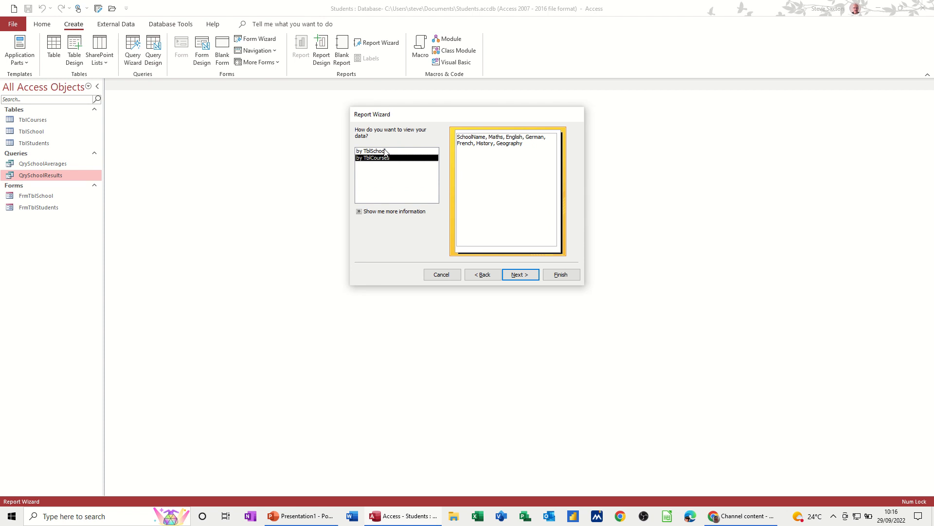
{"action": "left_click", "coordinate": [385, 152]}
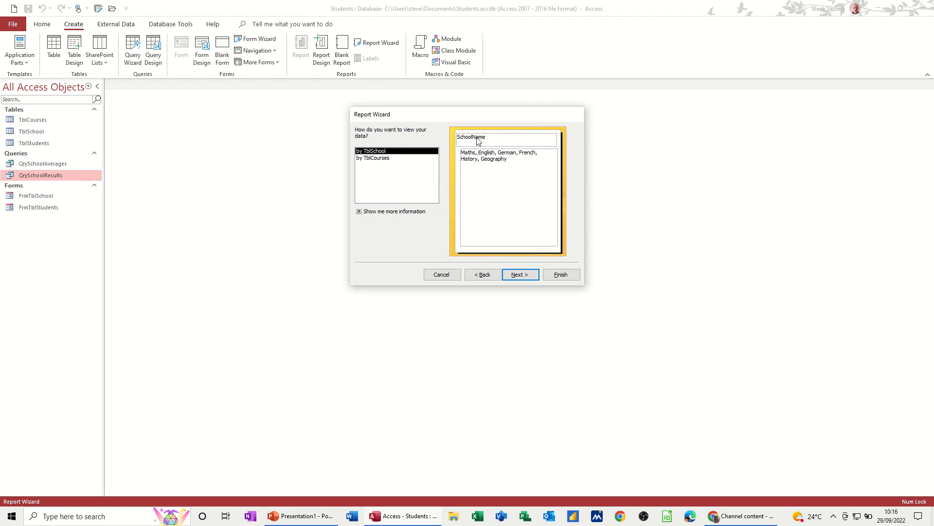
{"action": "left_click", "coordinate": [518, 277]}
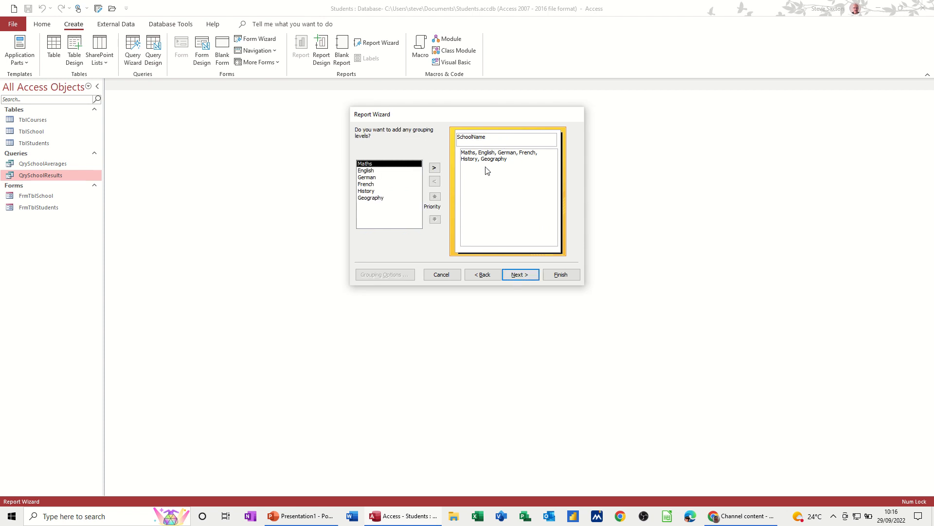
{"action": "left_click", "coordinate": [516, 275]}
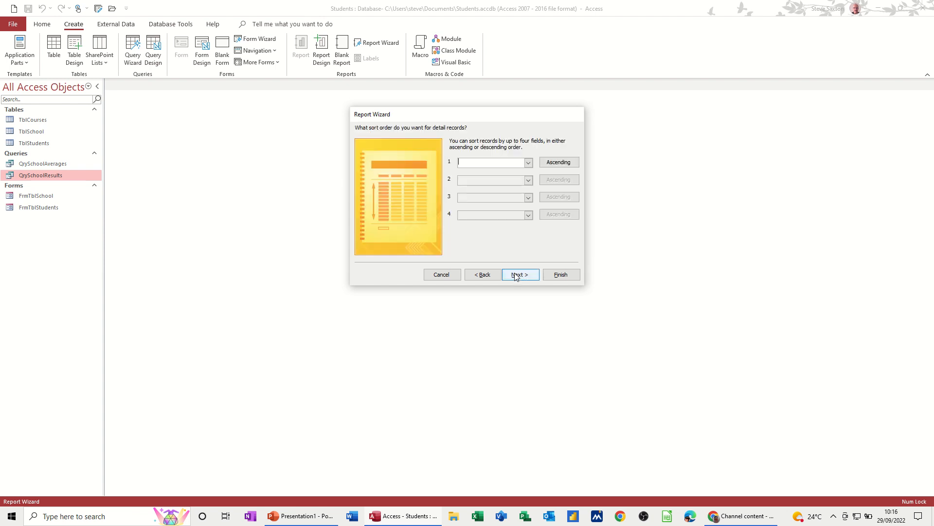
Leave the sort fields empty, switch the first sort order to Descending, and set the stepped layout to landscape orientation.
{"action": "left_click", "coordinate": [548, 166]}
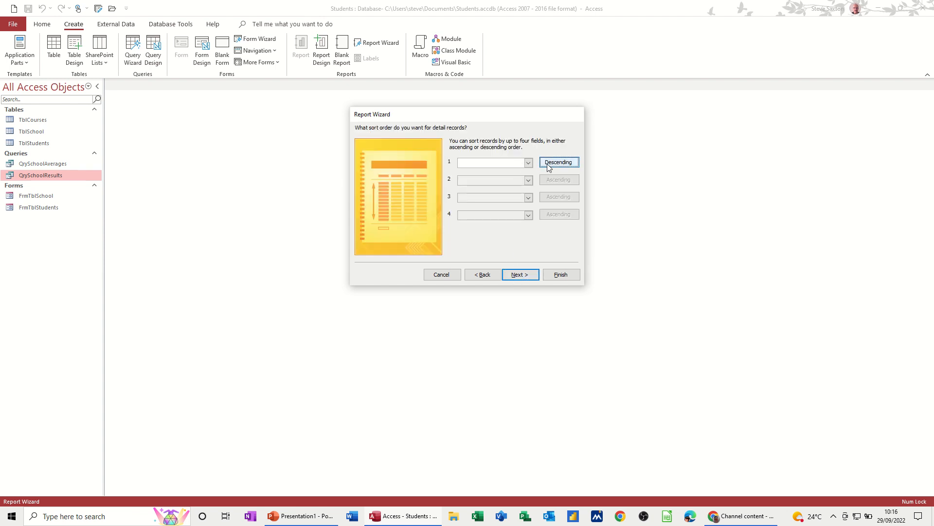
{"action": "left_click", "coordinate": [517, 274]}
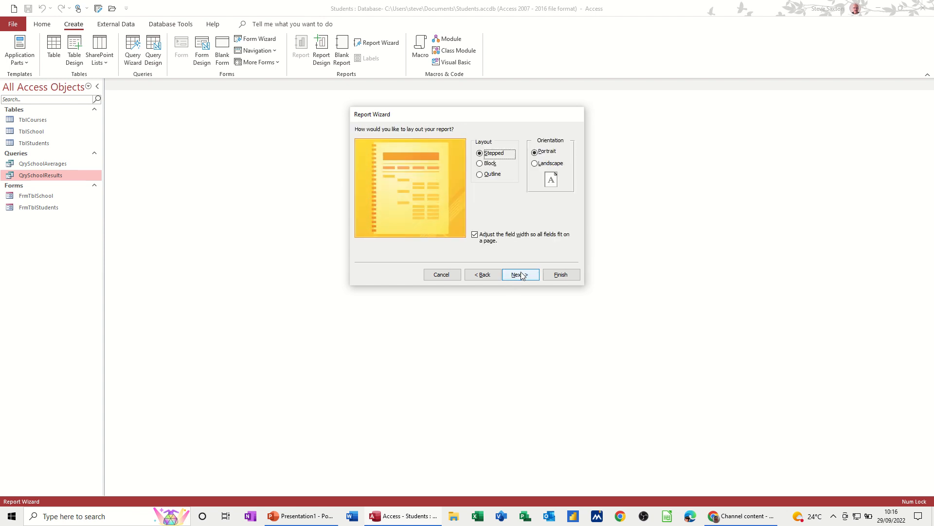
{"action": "left_click", "coordinate": [535, 164]}
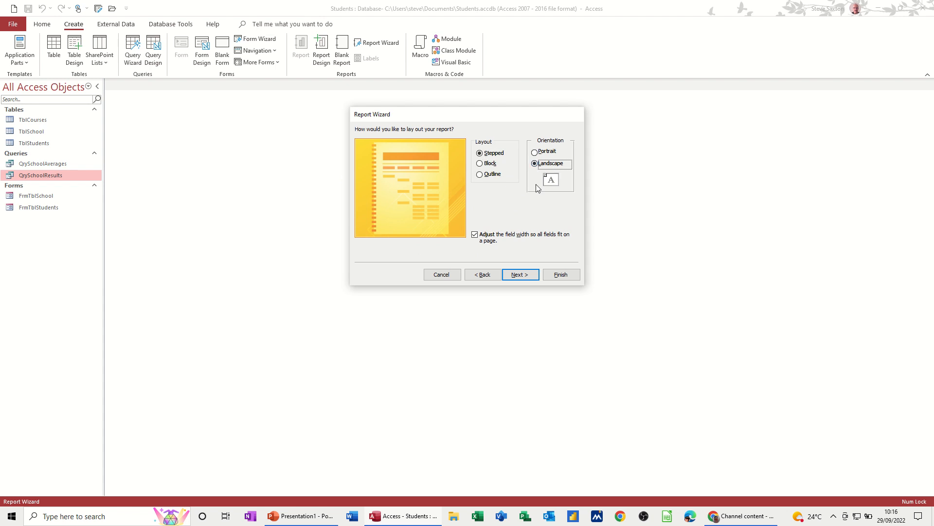
{"action": "left_click", "coordinate": [514, 277]}
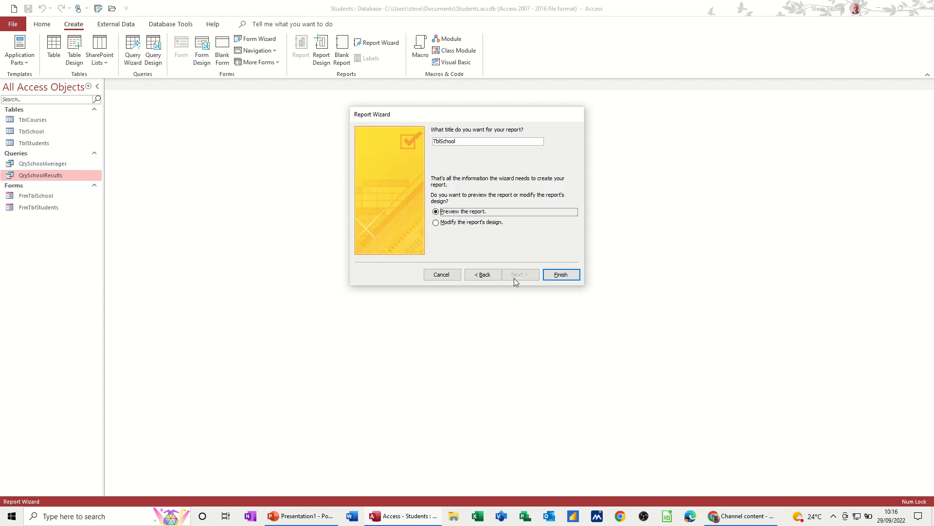
Title the report RptQrySchoolResults and finish the wizard with the report preview.
{"action": "left_click", "coordinate": [435, 141]}
{"action": "type", "text": "Rpt"}
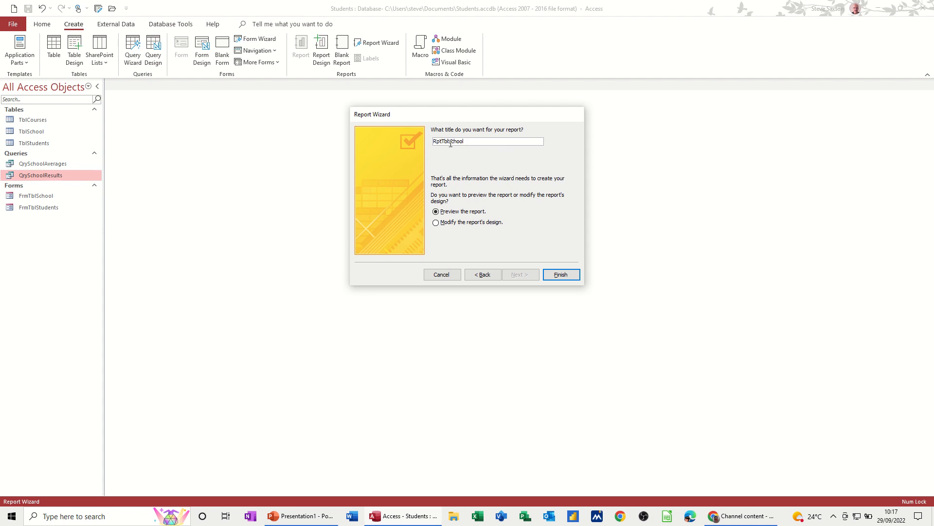
{"action": "key", "text": "Delete"}
{"action": "key", "text": "Delete"}
{"action": "key", "text": "Delete"}
{"action": "type", "text": "Qry"}
{"action": "left_click", "coordinate": [503, 143]}
{"action": "left_click", "coordinate": [555, 272]}
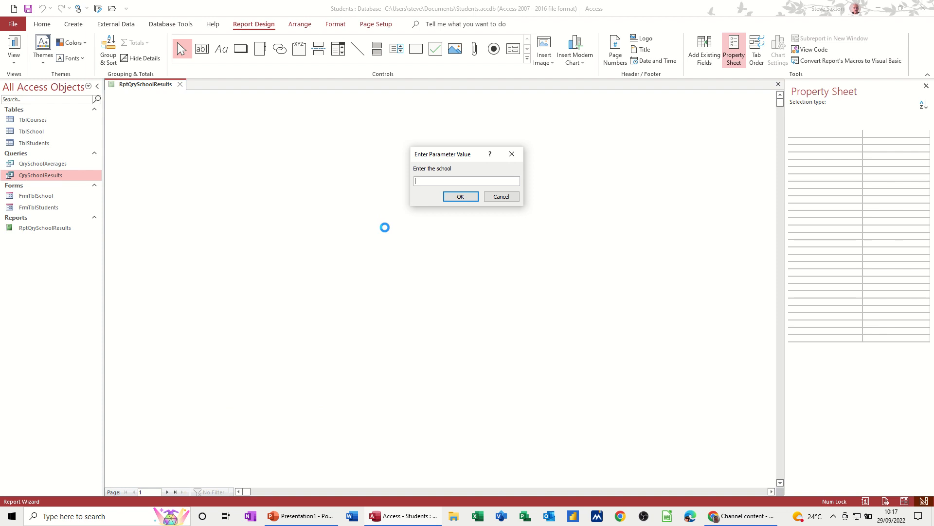
Preview the report with Buttershaw as the school parameter value and close the preview and the report.
{"action": "type", "text": "Buttershaw"}
{"action": "left_click", "coordinate": [461, 196]}
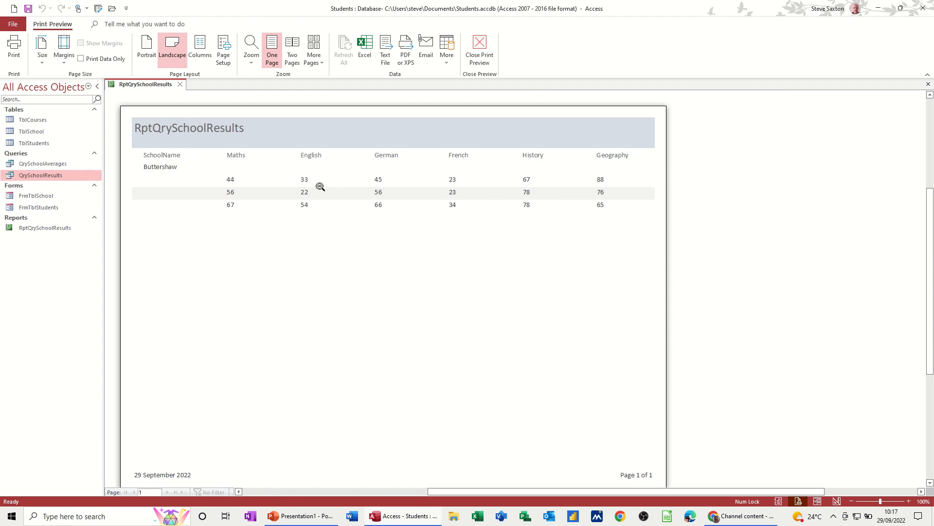
{"action": "left_click", "coordinate": [479, 48]}
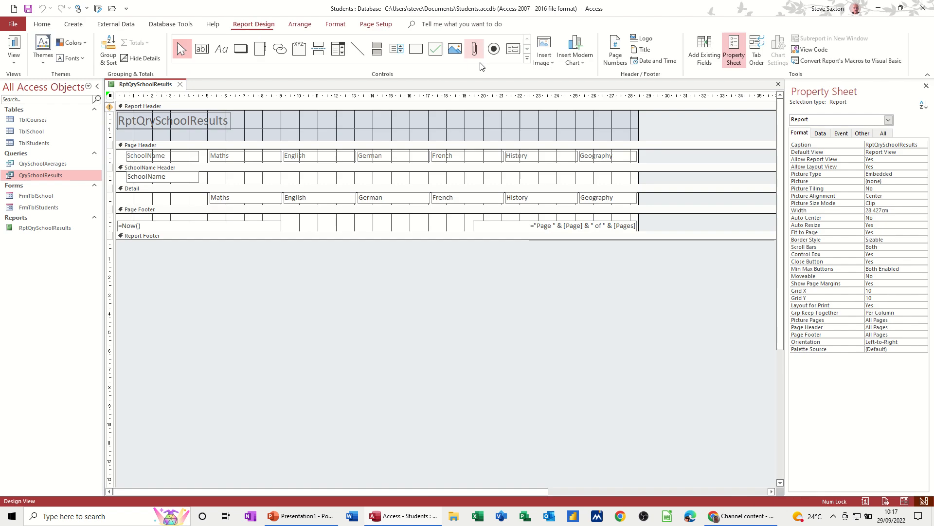
{"action": "left_click", "coordinate": [181, 84]}
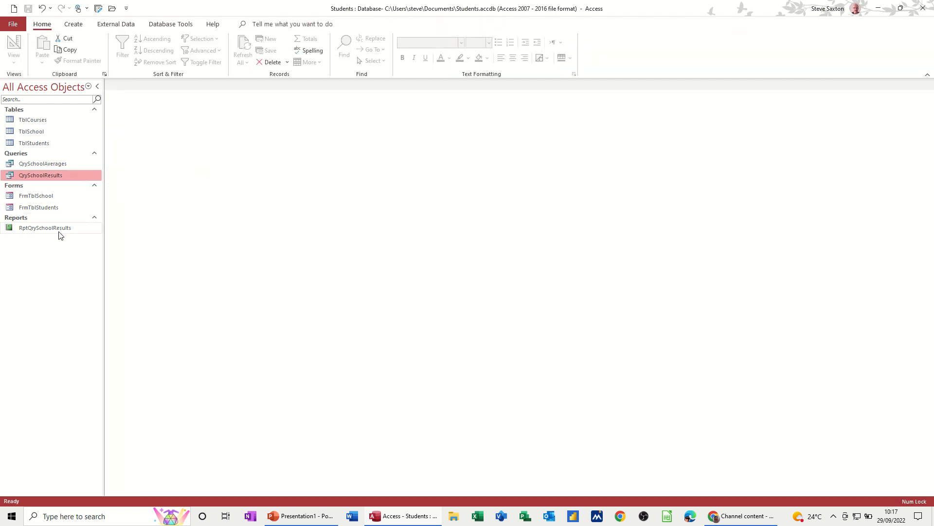
Check the school names in TblSchool, open RptQrySchoolResults with Kings as the parameter value, and close both objects.
{"action": "double_click", "coordinate": [43, 133]}
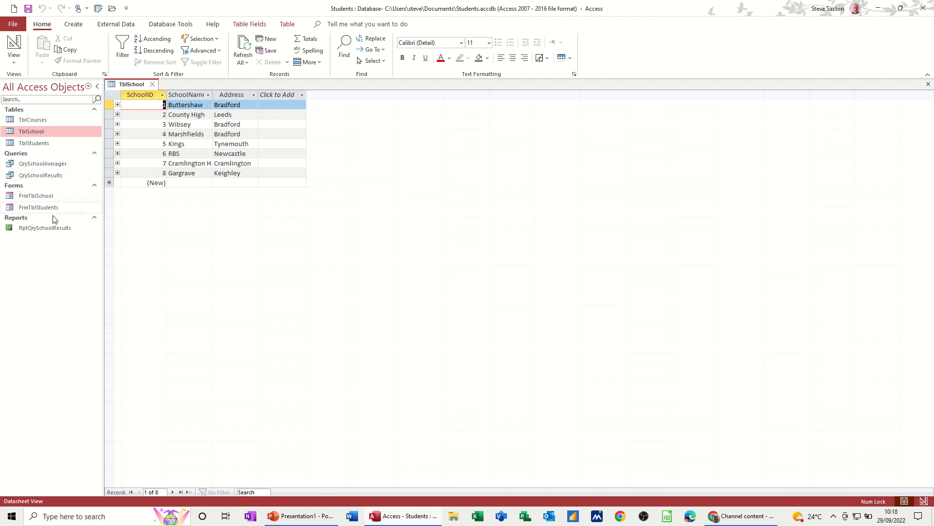
{"action": "double_click", "coordinate": [47, 228]}
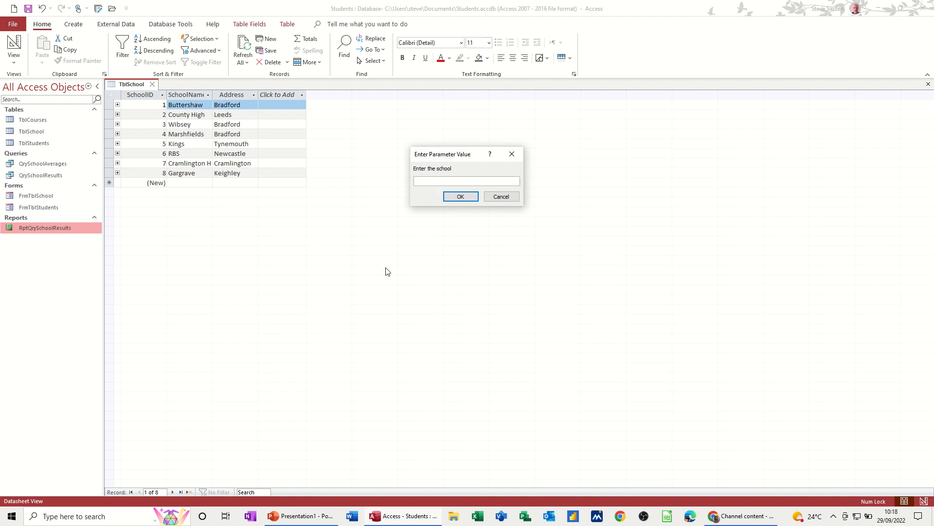
{"action": "type", "text": "Kings"}
{"action": "key", "text": "Return"}
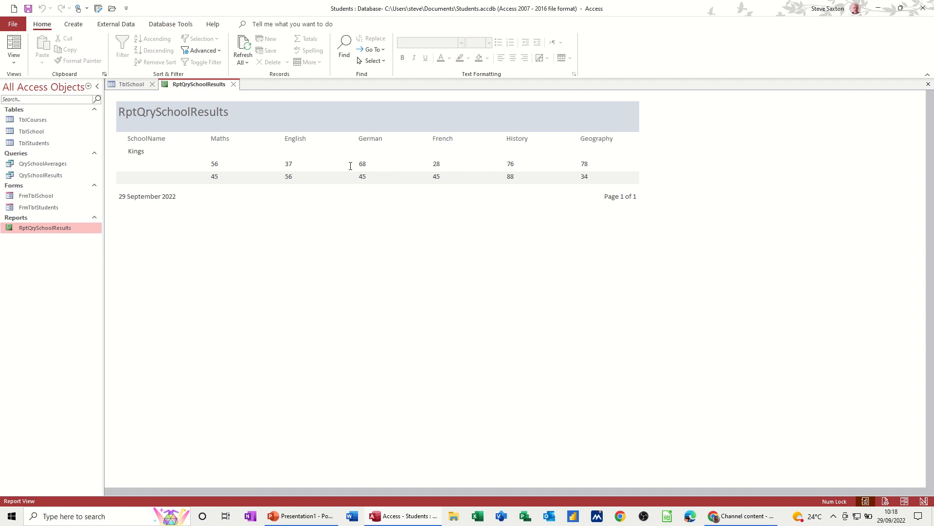
{"action": "left_click", "coordinate": [234, 85]}
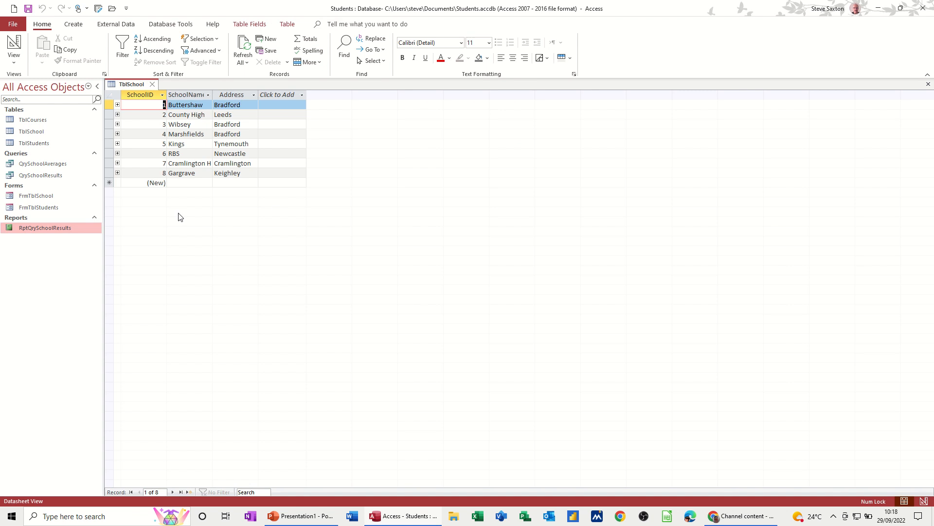
{"action": "left_click", "coordinate": [152, 85]}
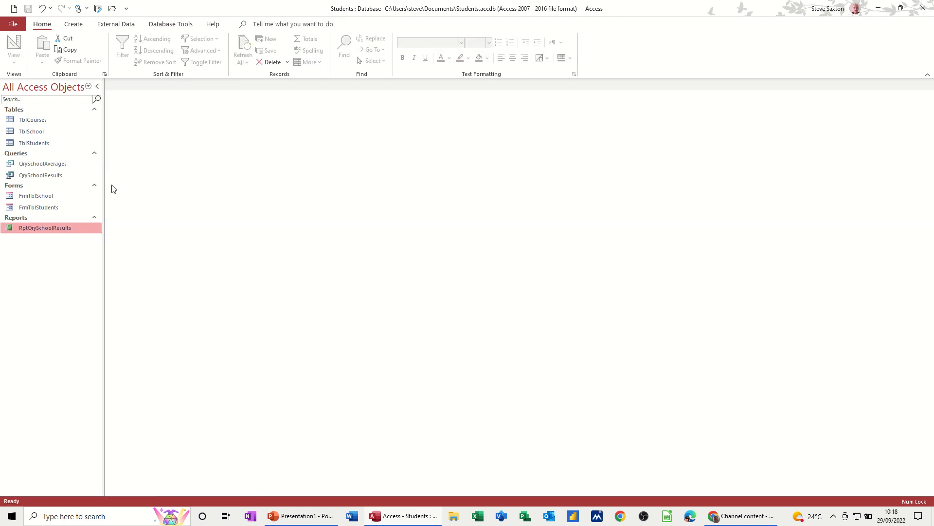
Open RptQrySchoolResults with Buttershaw as the school parameter value and close the report.
{"action": "left_click", "coordinate": [28, 180]}
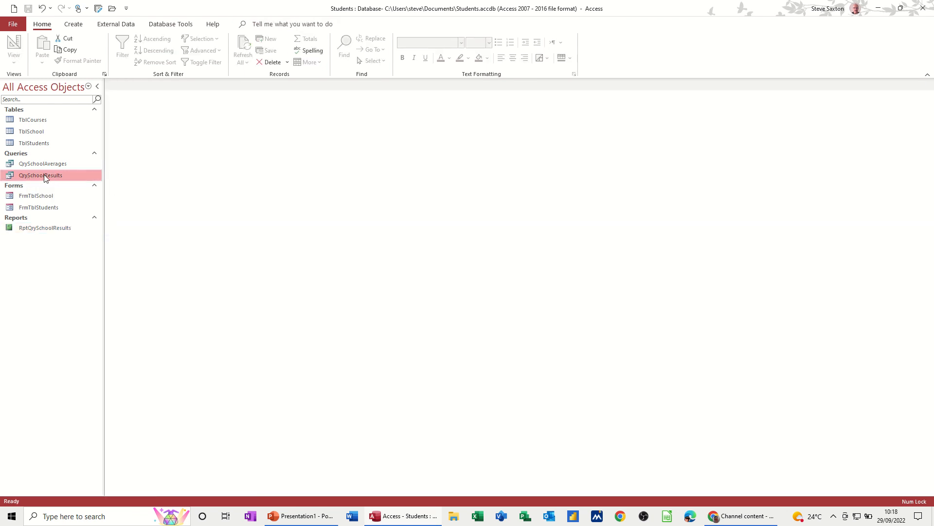
{"action": "double_click", "coordinate": [44, 228]}
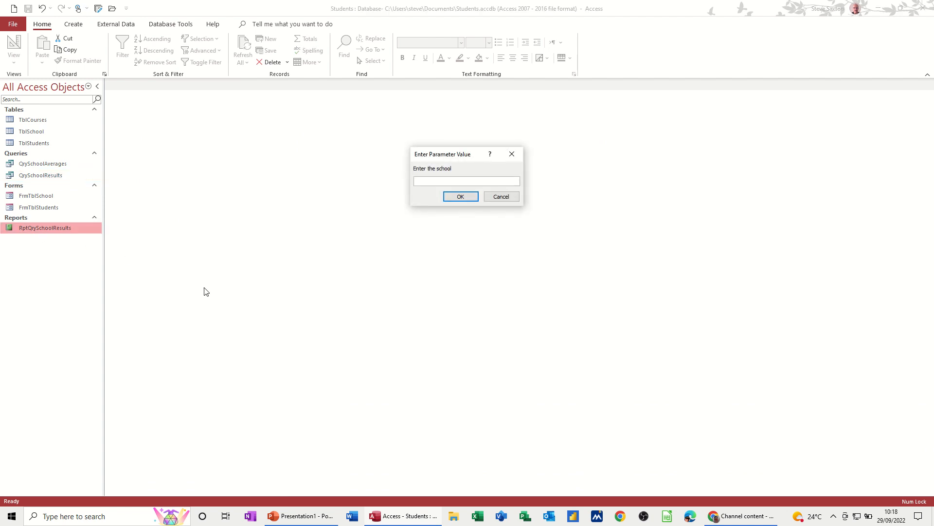
{"action": "type", "text": "Buttershaw"}
{"action": "key", "text": "Return"}
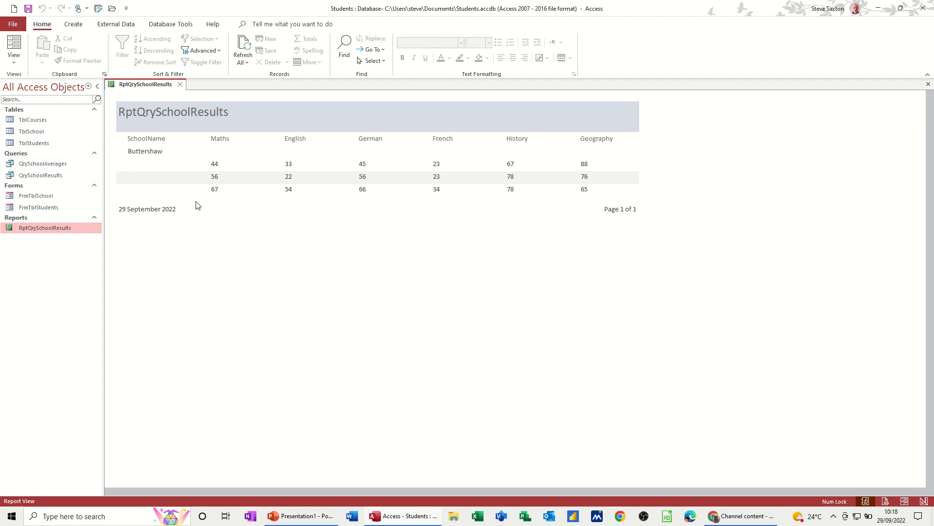
{"action": "left_click", "coordinate": [179, 86]}
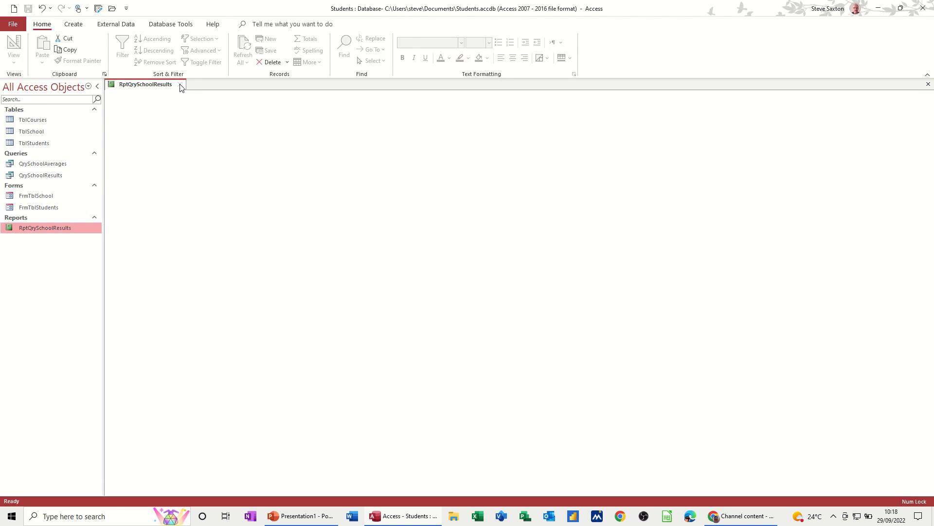
Duplicate the QrySchoolResults query under the name QrySchoolResultsAll.
{"action": "right_click", "coordinate": [54, 177]}
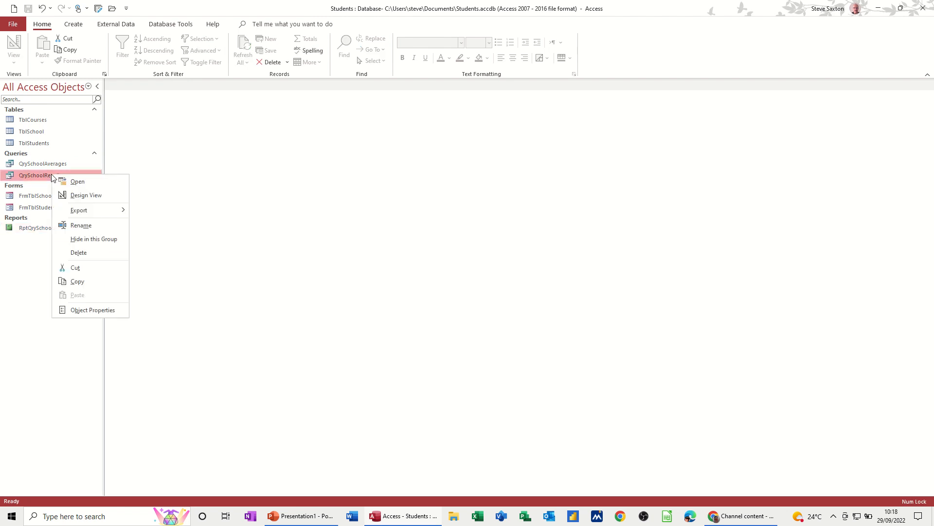
{"action": "left_click", "coordinate": [81, 282]}
{"action": "right_click", "coordinate": [57, 270]}
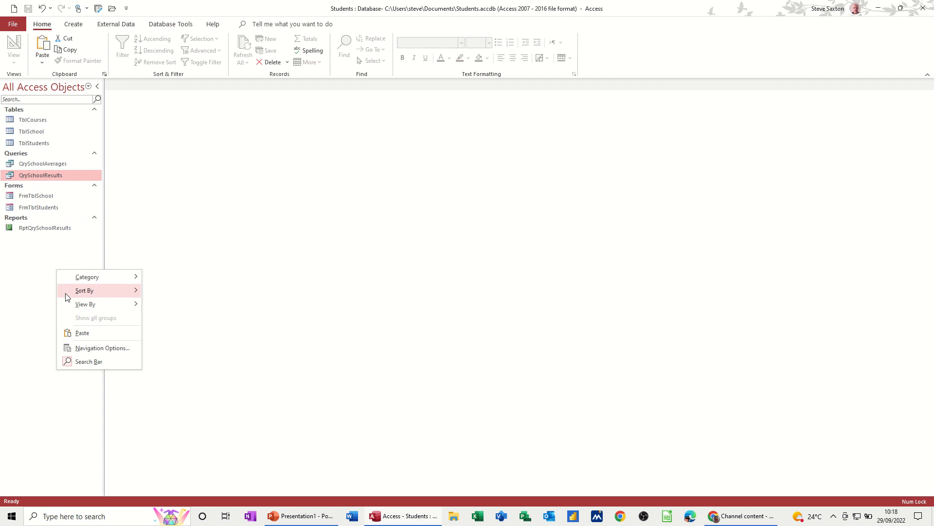
{"action": "left_click", "coordinate": [80, 333]}
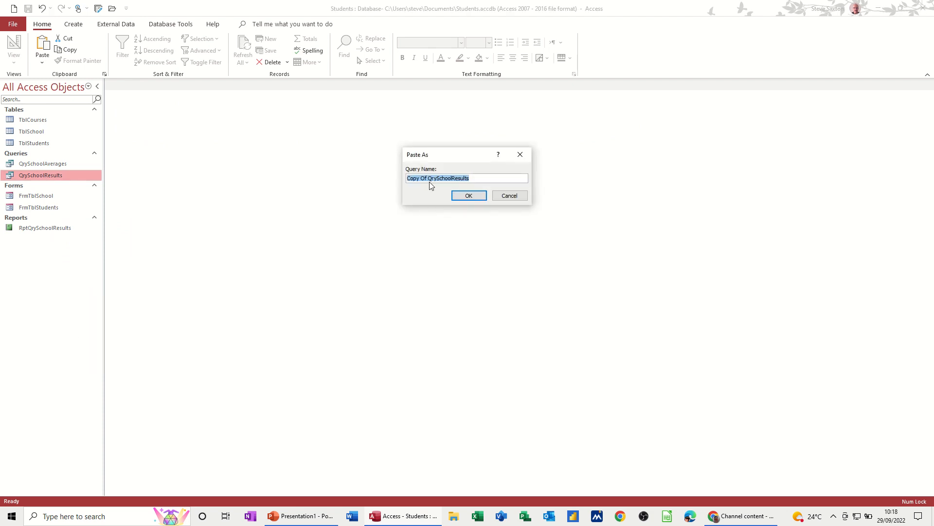
{"action": "left_click_drag", "start_coordinate": [429, 179], "coordinate": [398, 179]}
{"action": "key", "text": "Delete"}
{"action": "left_click", "coordinate": [468, 201]}
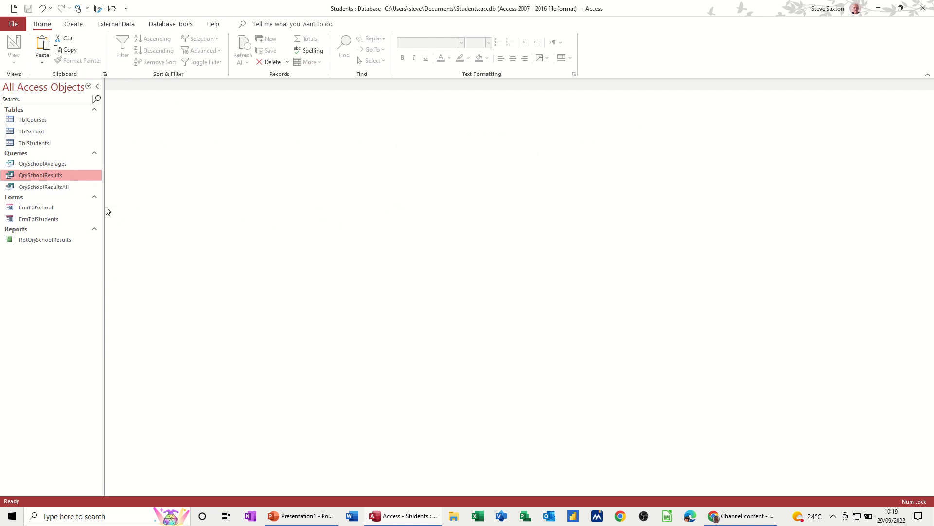
Remove the [Enter the school] criteria from the SchoolName field in the QrySchoolResultsAll design and close the query.
{"action": "left_click", "coordinate": [47, 190]}
{"action": "right_click", "coordinate": [47, 189]}
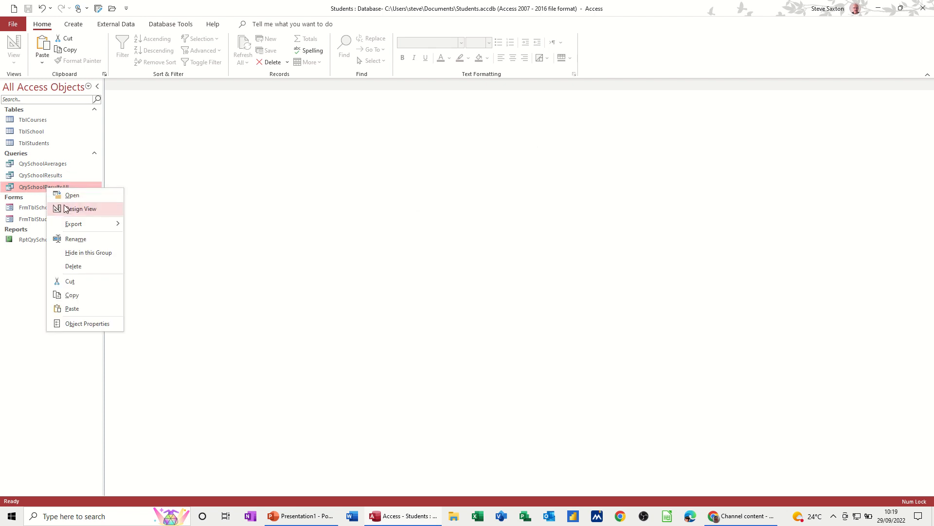
{"action": "left_click", "coordinate": [66, 209]}
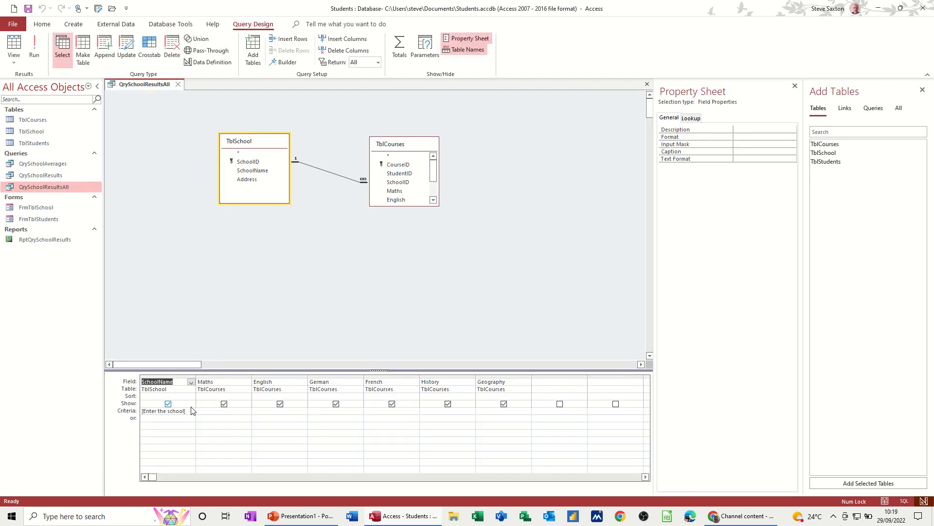
{"action": "left_click_drag", "start_coordinate": [186, 412], "coordinate": [140, 411]}
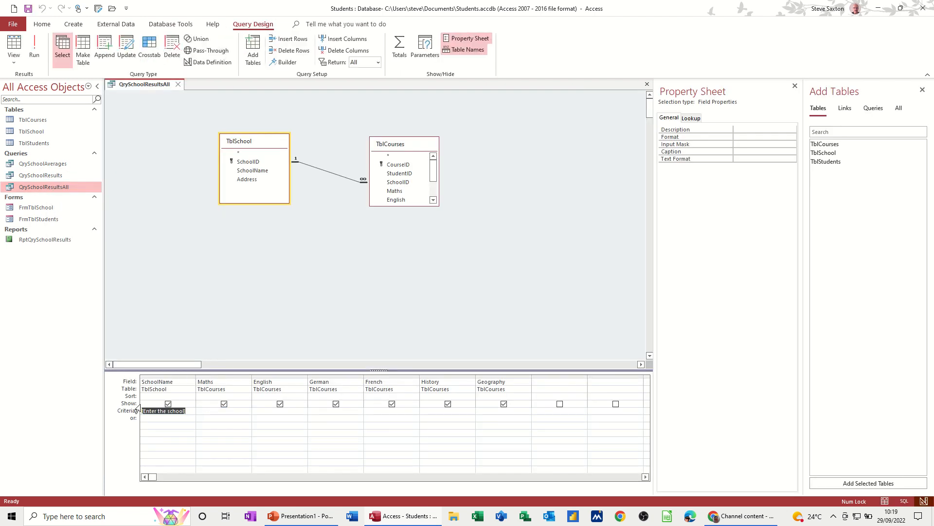
{"action": "key", "text": "Delete"}
{"action": "left_click", "coordinate": [178, 84]}
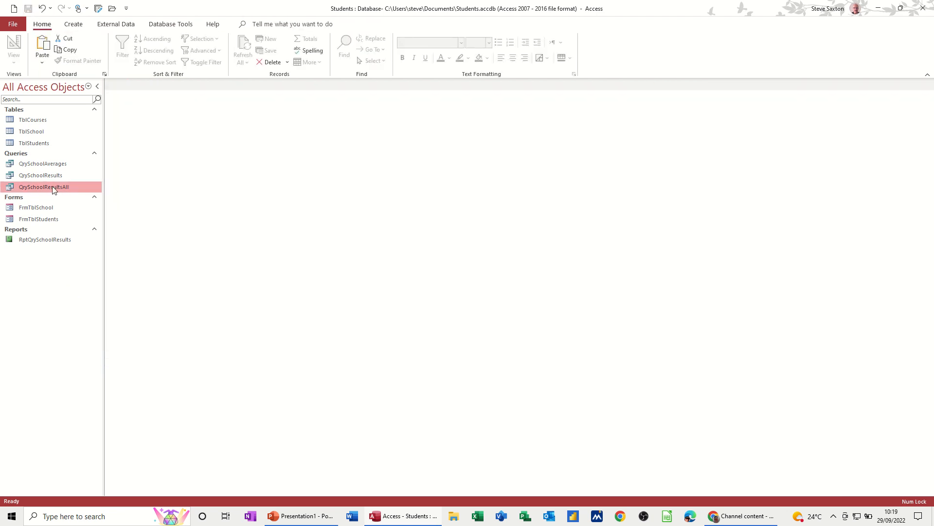
Start a Report Wizard report with all fields of QrySchoolResultsAll, viewed by TblSchool without further grouping levels.
{"action": "left_click", "coordinate": [74, 25]}
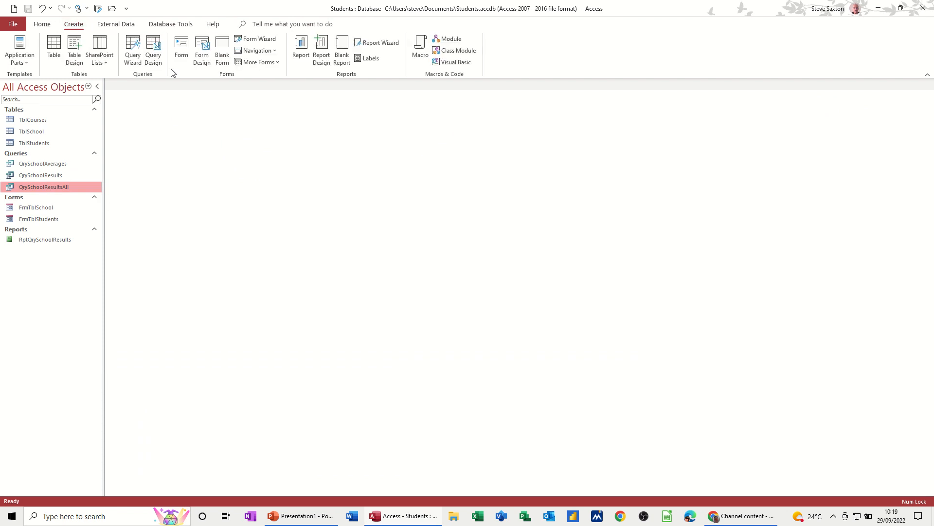
{"action": "left_click", "coordinate": [377, 43]}
{"action": "left_click", "coordinate": [451, 219]}
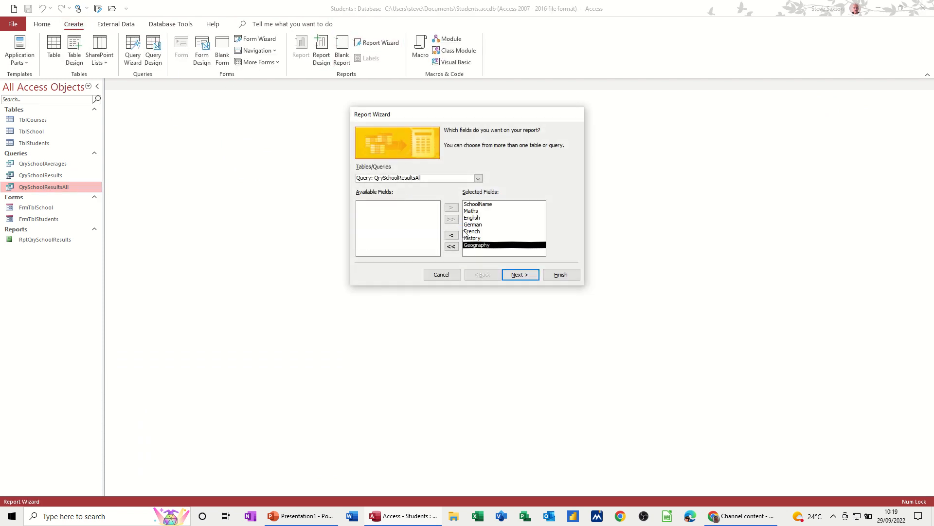
{"action": "left_click", "coordinate": [509, 275]}
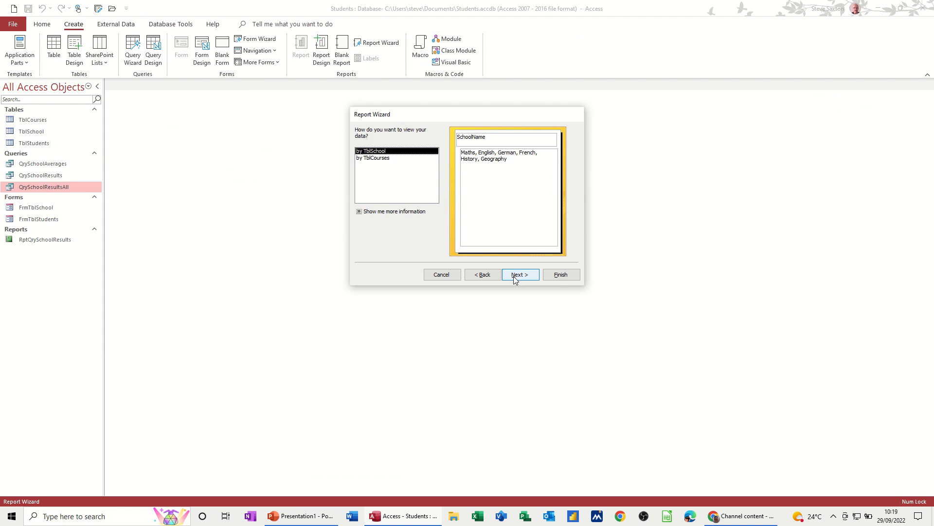
{"action": "left_click", "coordinate": [515, 277]}
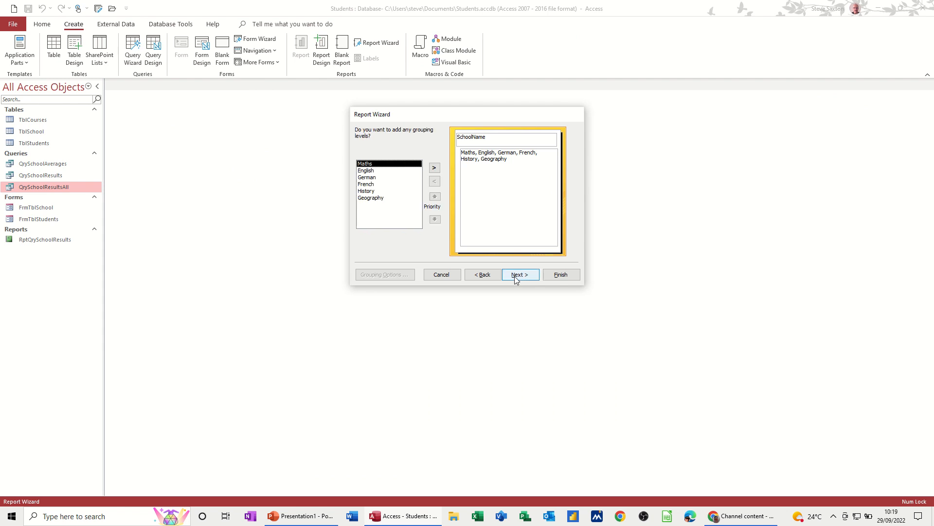
{"action": "left_click", "coordinate": [516, 277]}
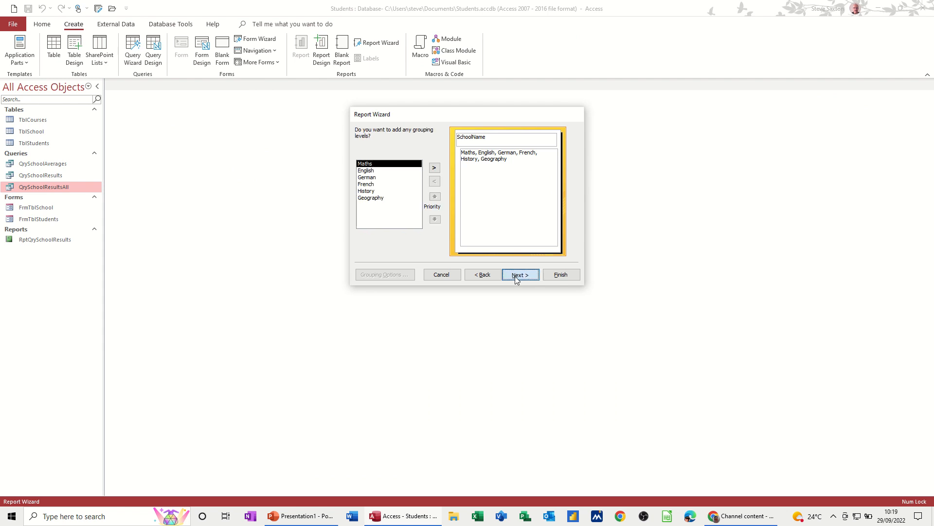
Skip additional grouping and give the report a stepped layout in landscape orientation.
{"action": "left_click", "coordinate": [516, 276]}
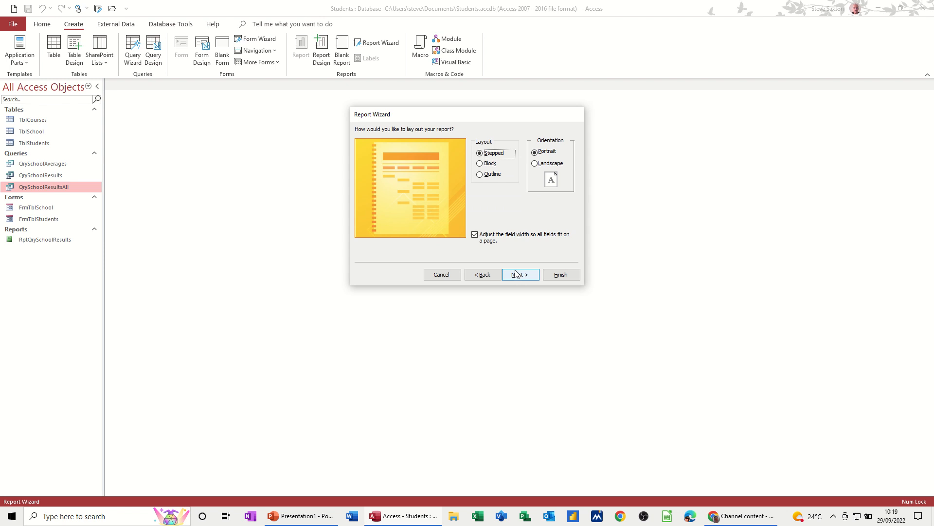
{"action": "left_click", "coordinate": [534, 163]}
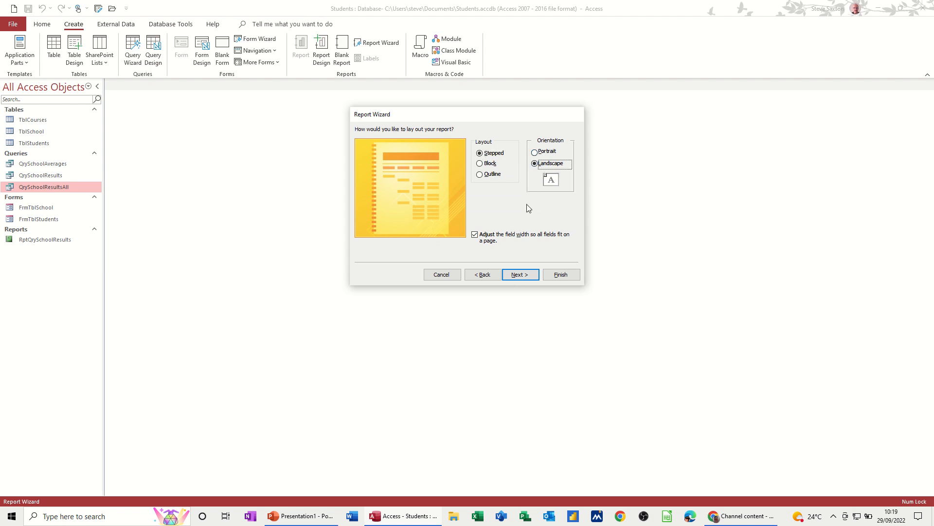
{"action": "left_click", "coordinate": [529, 275]}
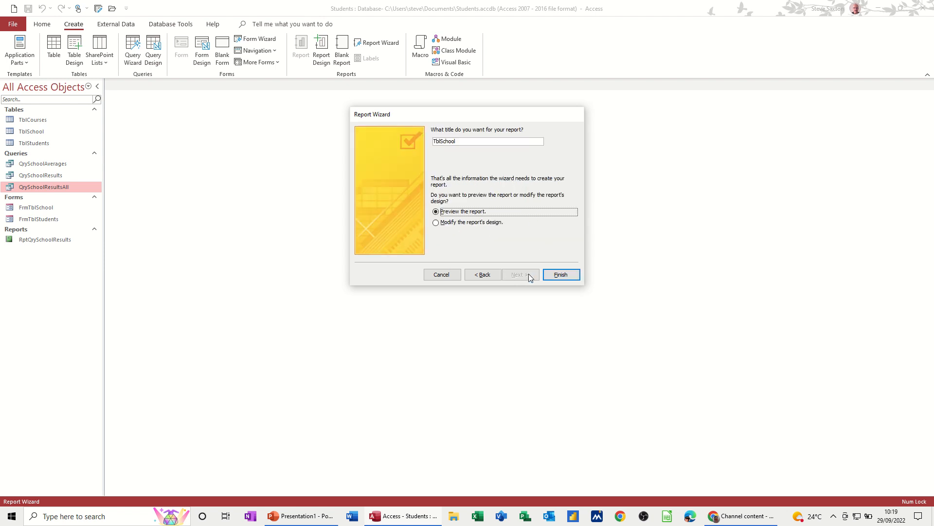
Title the report RptQrySchoolResultsAll, finish the wizard with the report preview, and close the preview.
{"action": "left_click", "coordinate": [436, 141]}
{"action": "left_click_drag", "start_coordinate": [462, 142], "coordinate": [435, 142]}
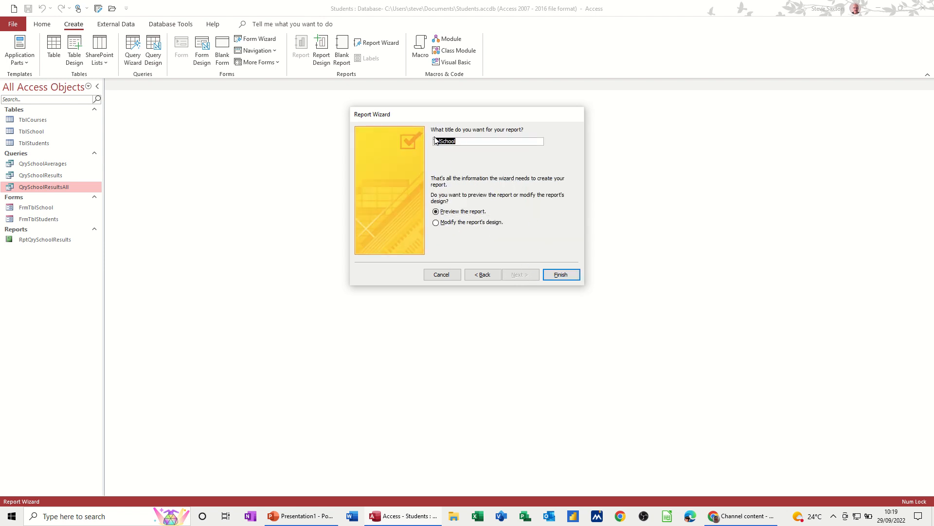
{"action": "type", "text": "Qry"}
{"action": "left_click", "coordinate": [555, 273]}
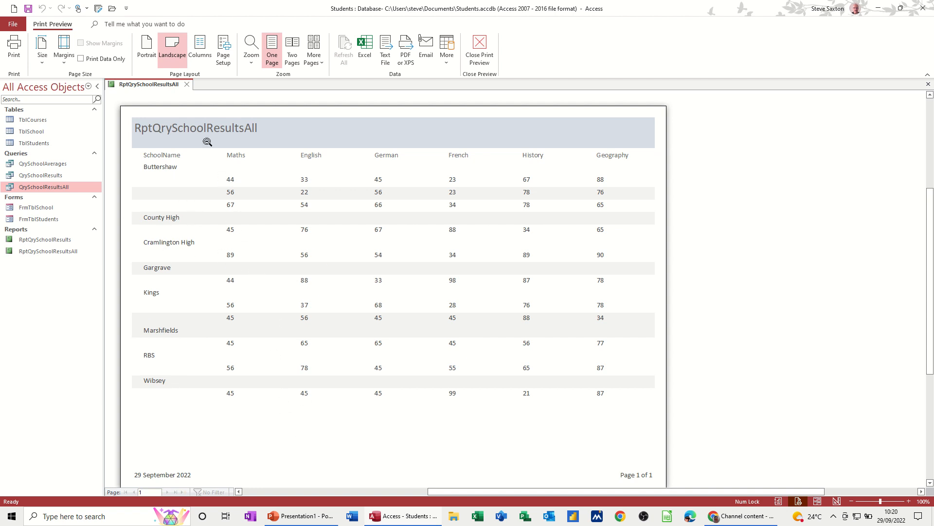
{"action": "left_click", "coordinate": [187, 85]}
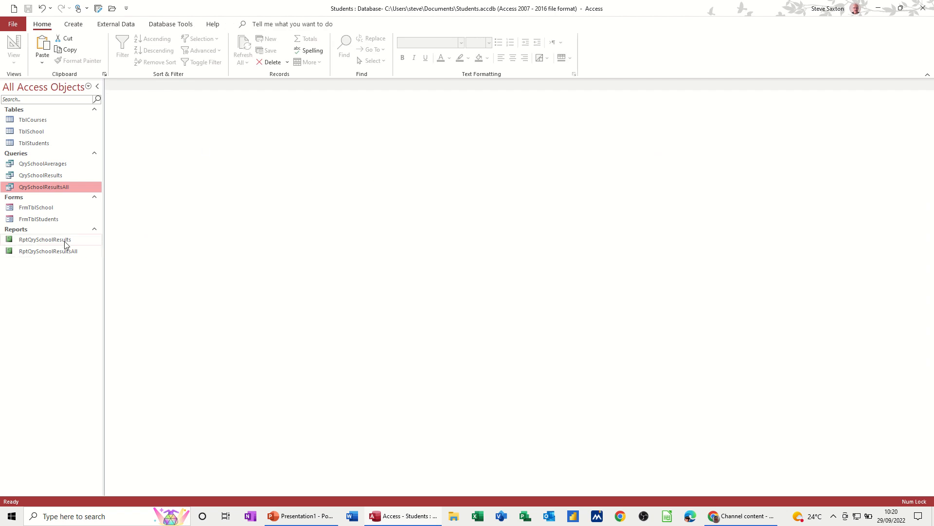